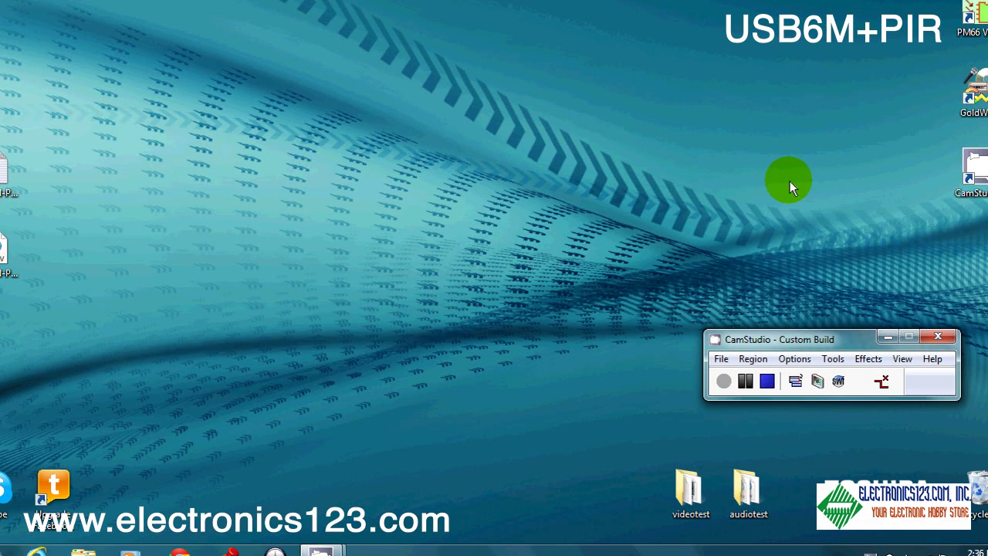
Launch the PM66 writer from its desktop shortcut as administrator and check the connected board
right_click(971, 13)
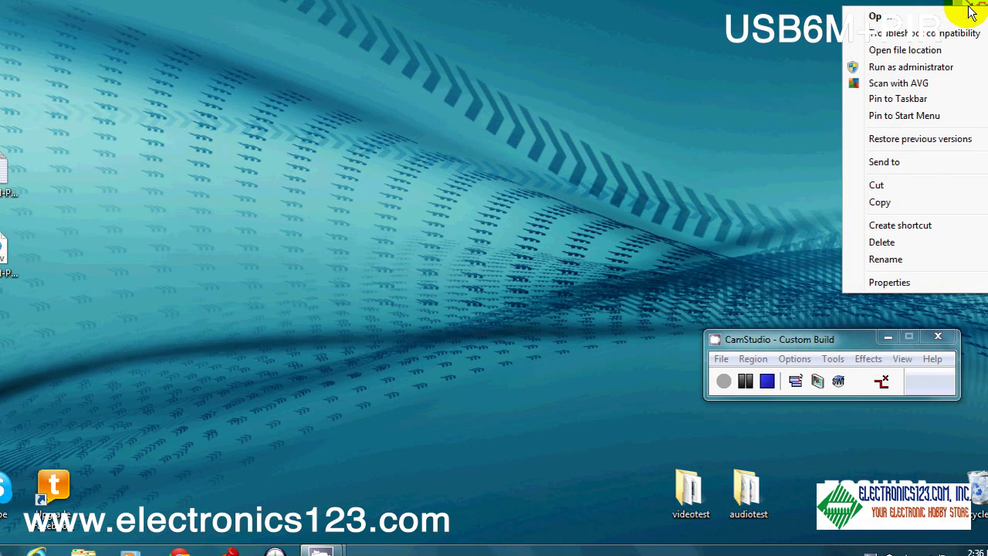
left_click(926, 70)
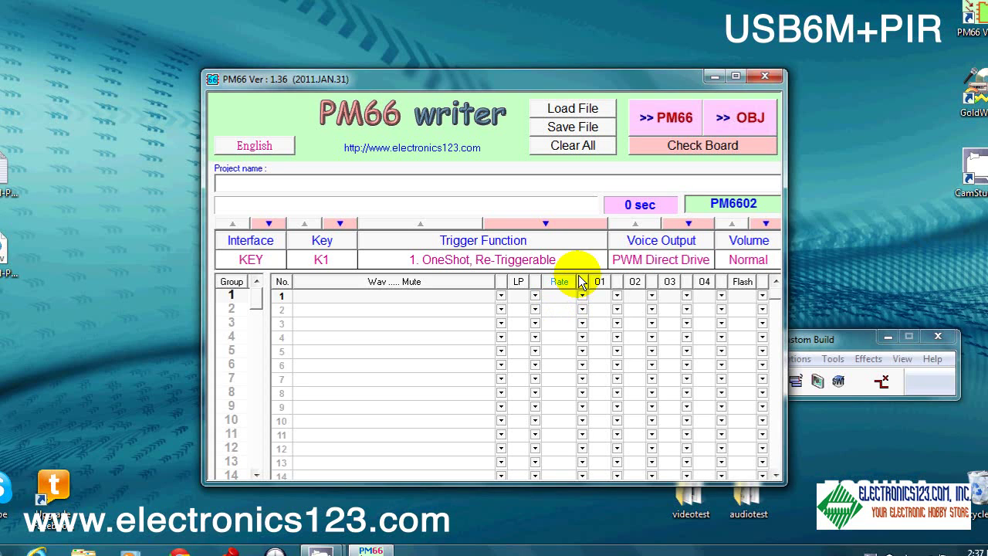
left_click(697, 150)
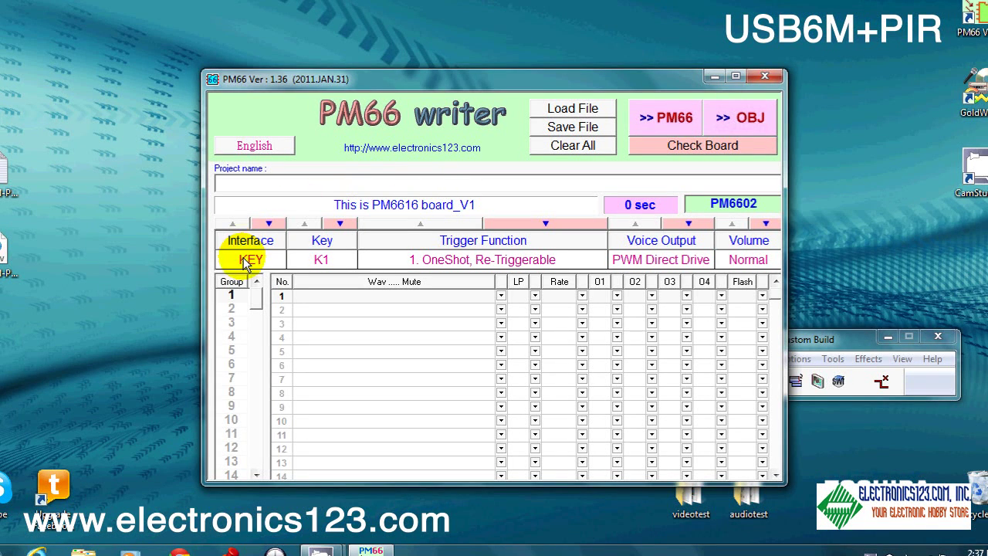
Set the voice output to DAC for Ext.AMP and key K1's trigger function to OneShot, Non-Re-Triggerable
left_click(679, 224)
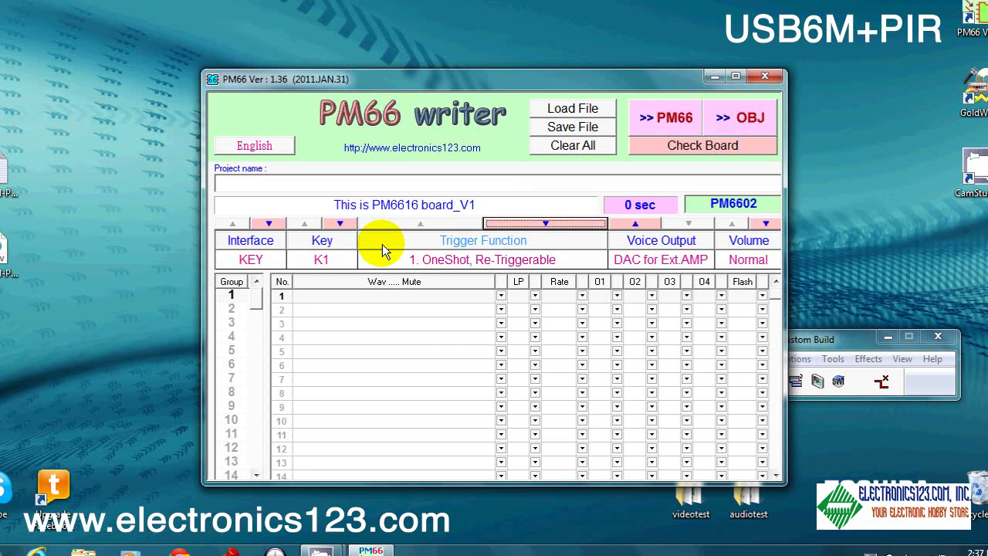
left_click(327, 240)
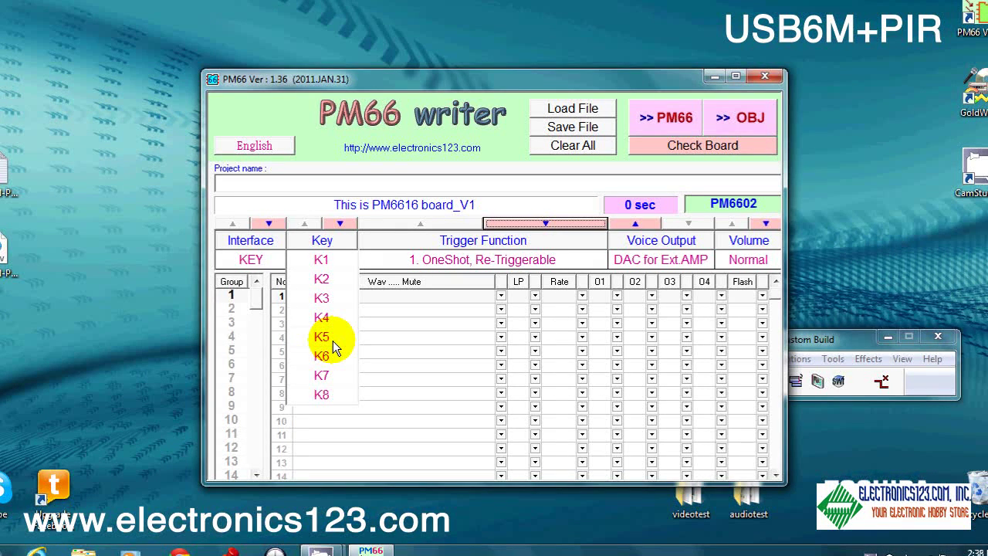
left_click(553, 240)
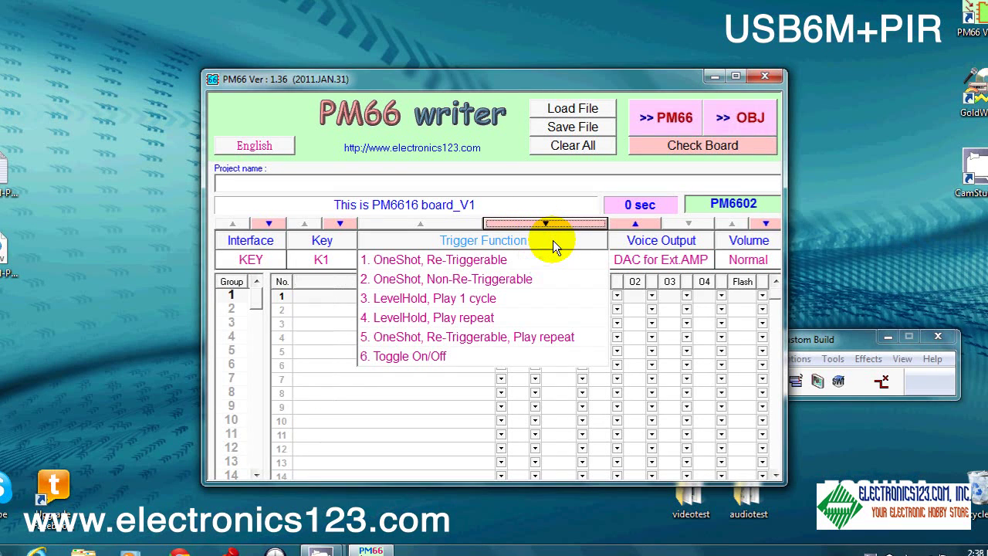
left_click(456, 281)
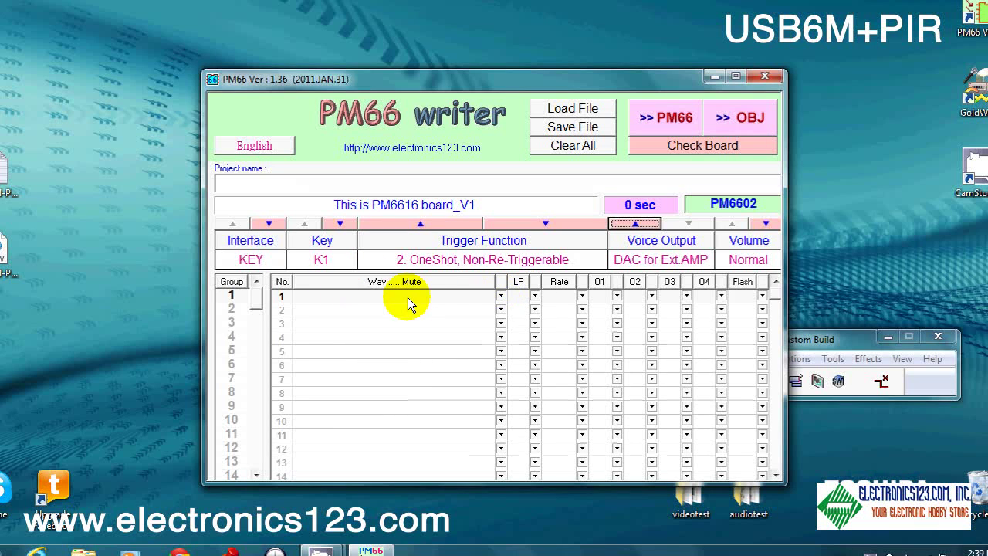
Add the Bubble wav from the DemoWav folder to line 1 of key K1 with a loop count of 1
left_click(503, 295)
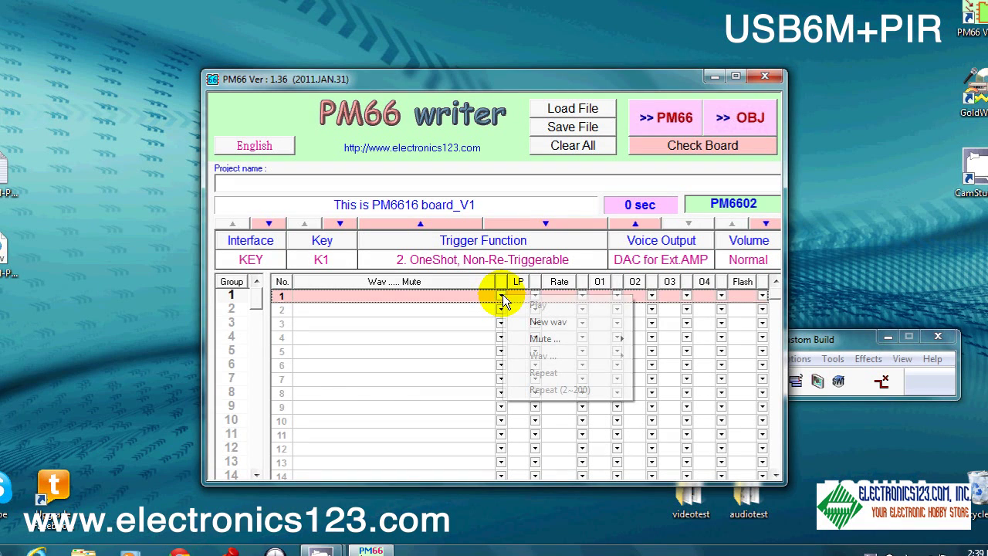
left_click(547, 323)
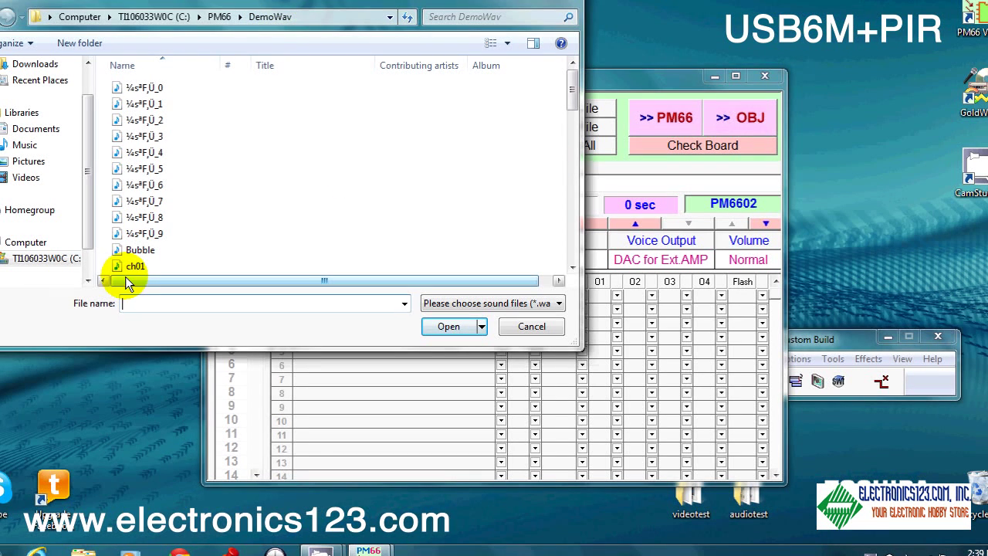
left_click(148, 249)
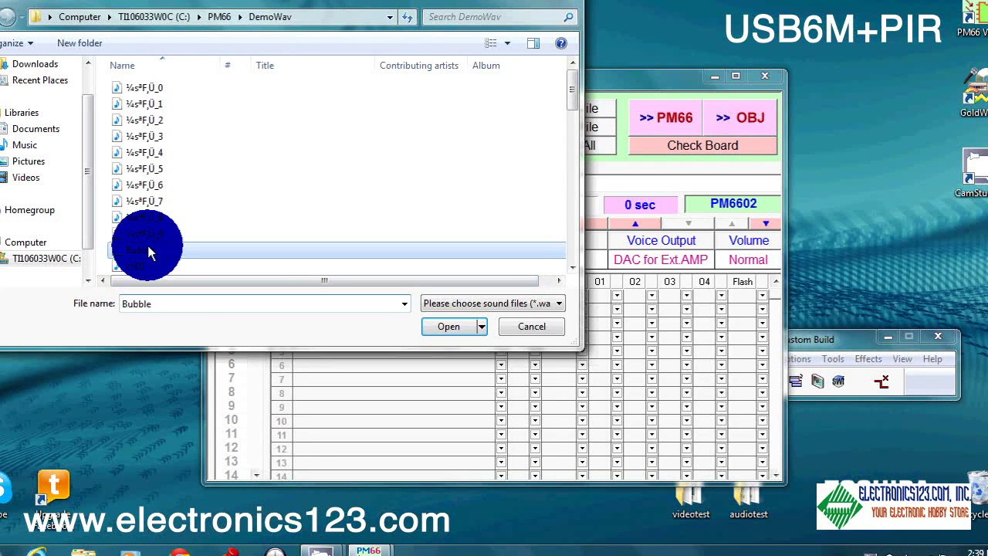
left_click(449, 325)
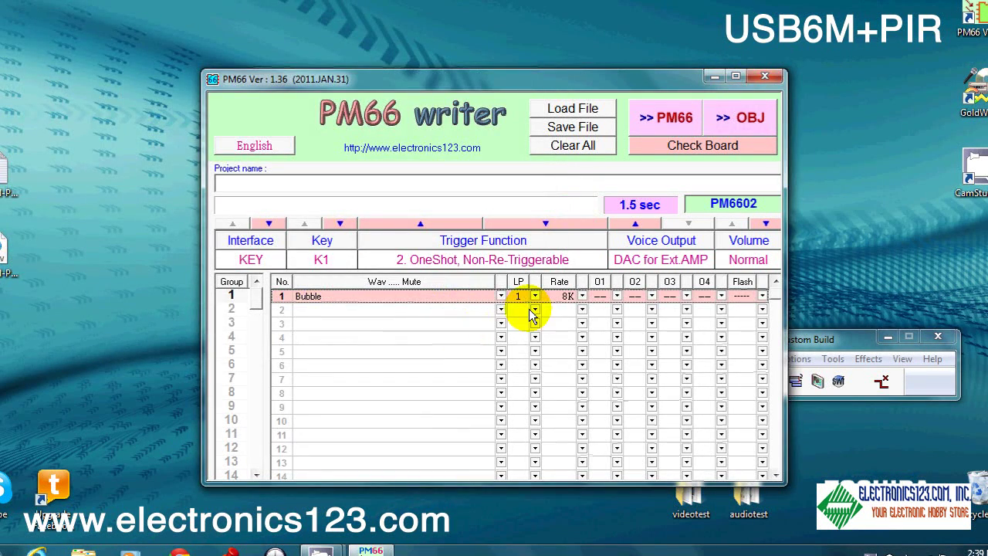
left_click(535, 296)
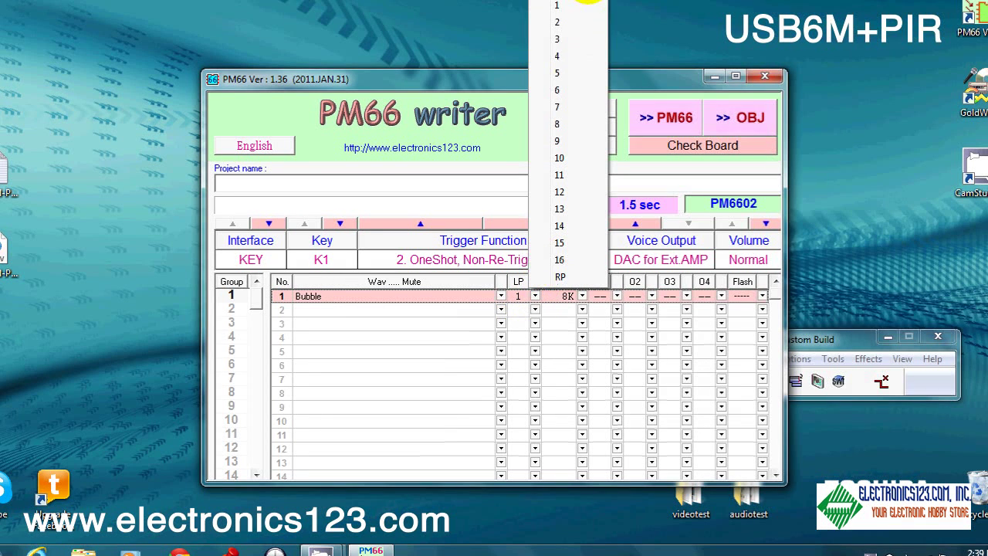
left_click(557, 8)
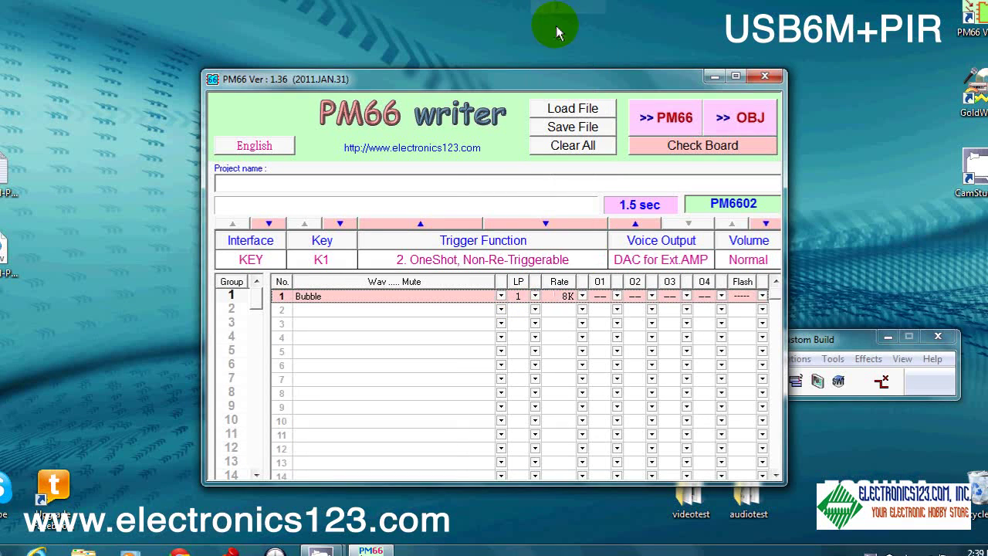
Try a 15K sample rate on the Bubble line and set the rate back to 8K
left_click(582, 298)
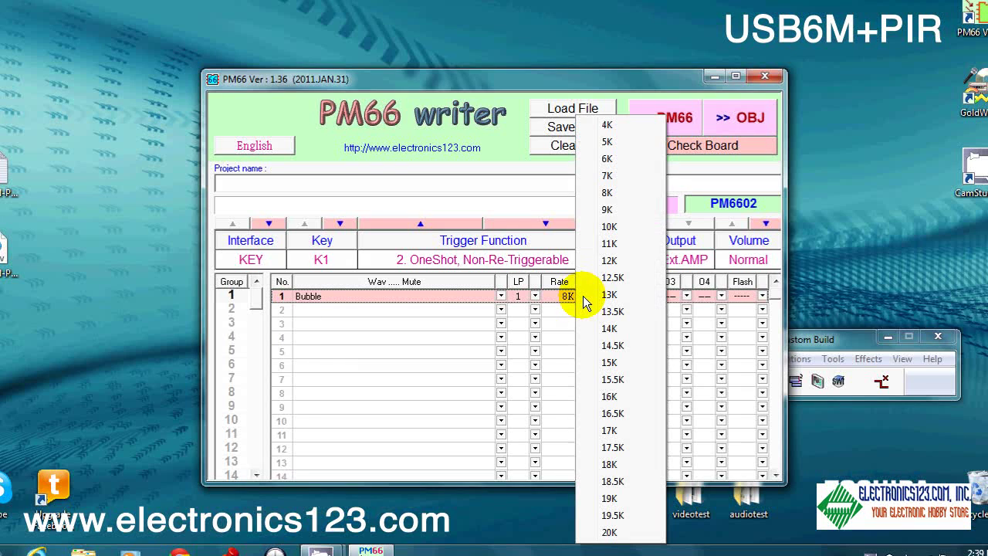
left_click(617, 192)
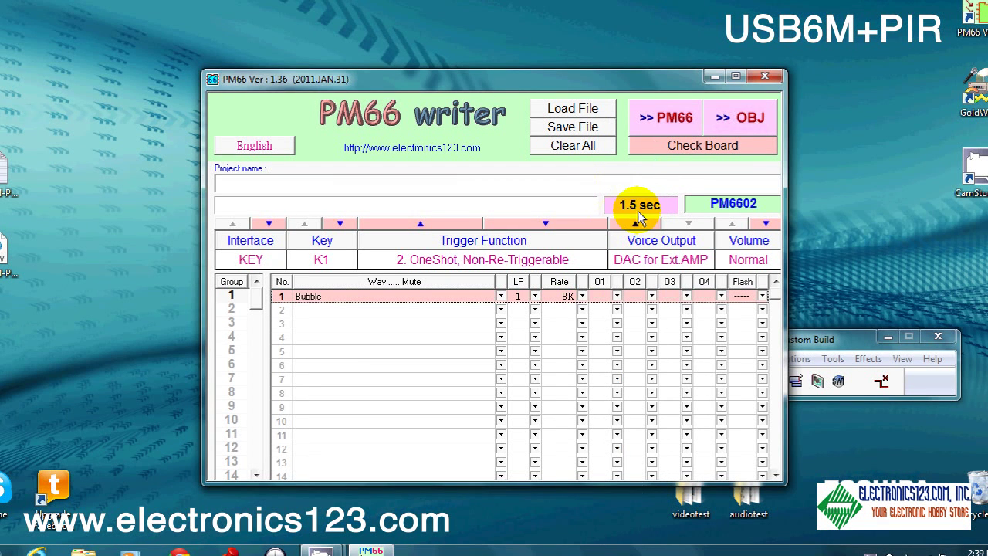
left_click(582, 297)
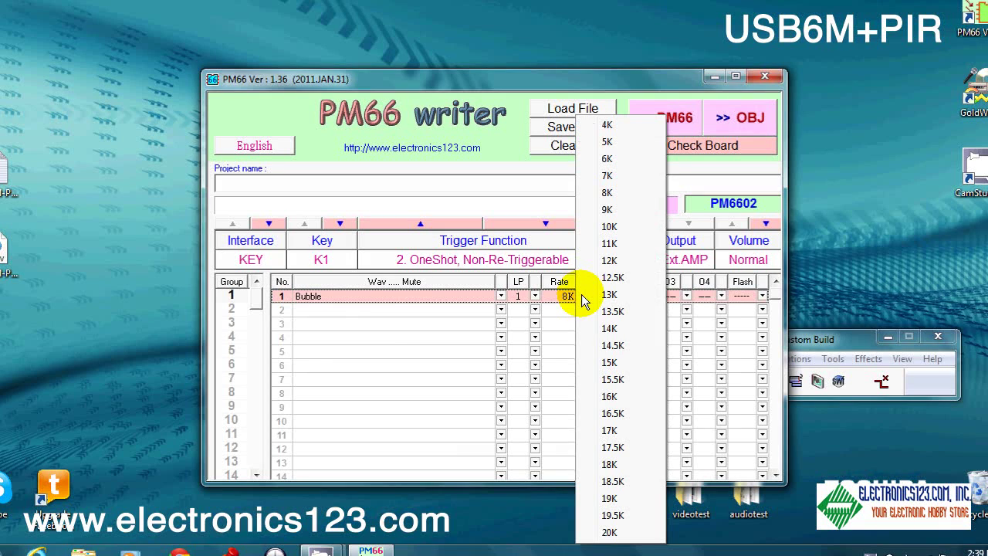
left_click(609, 366)
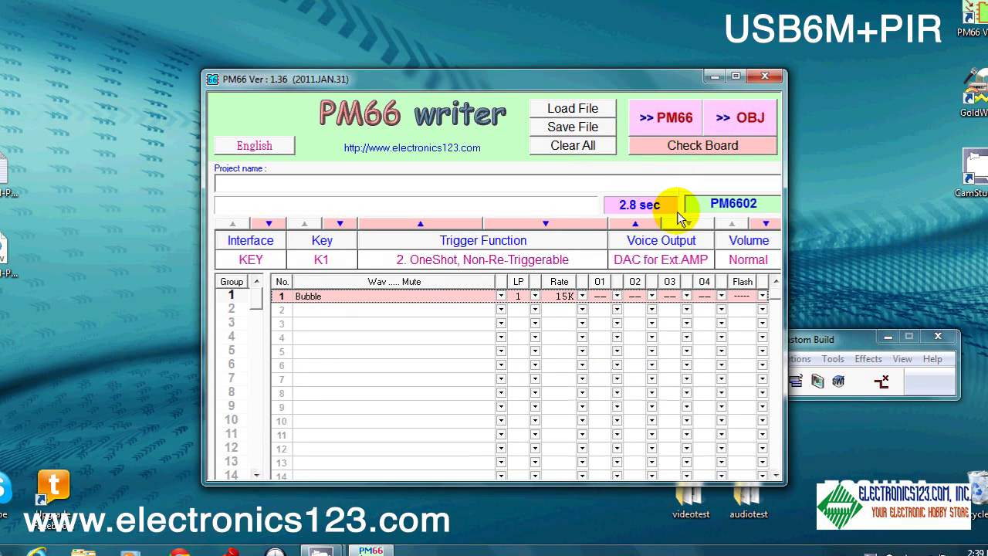
left_click(582, 297)
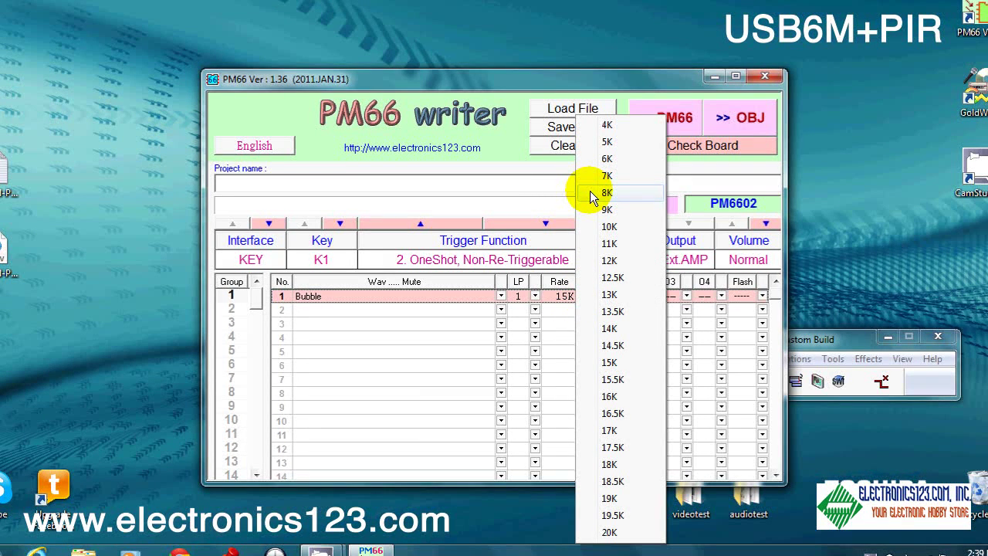
left_click(606, 193)
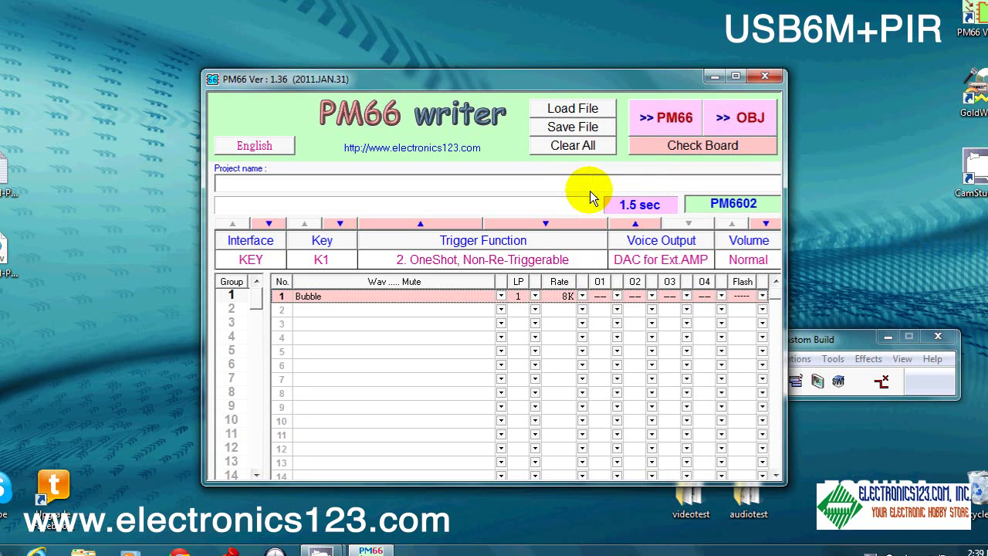
Try output O1 as F:0 with a 5 hz flash on the Bubble line, and reset O1 to unused (--)
left_click(617, 296)
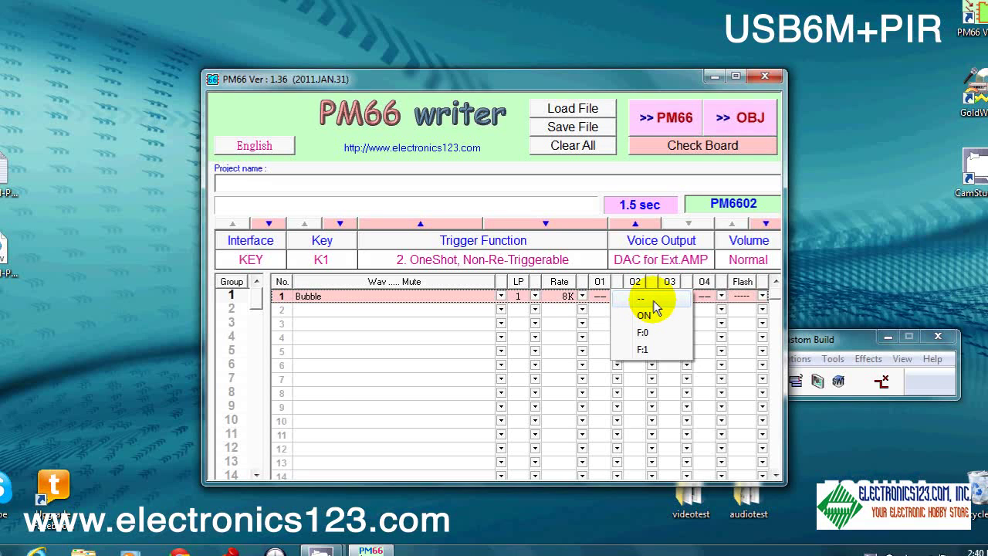
left_click(644, 338)
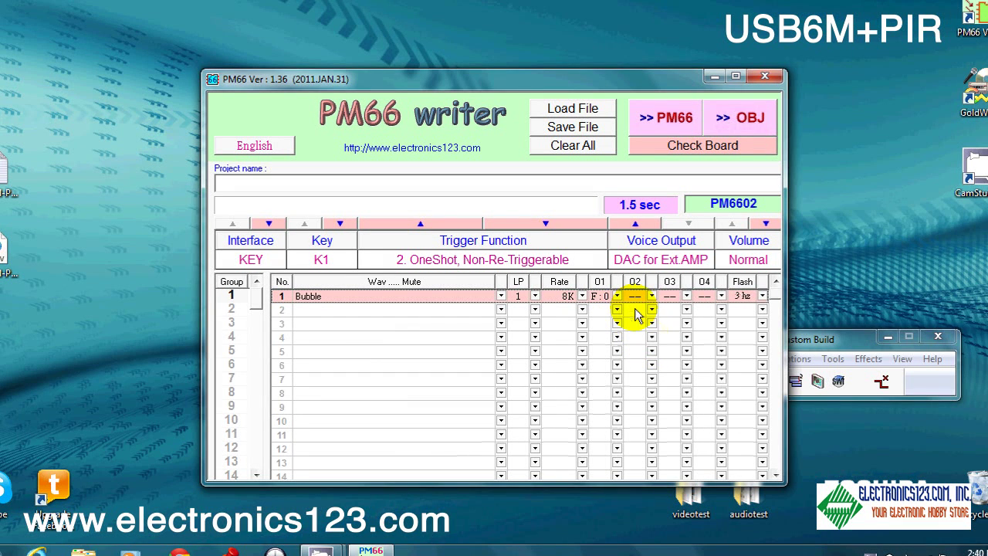
left_click(762, 297)
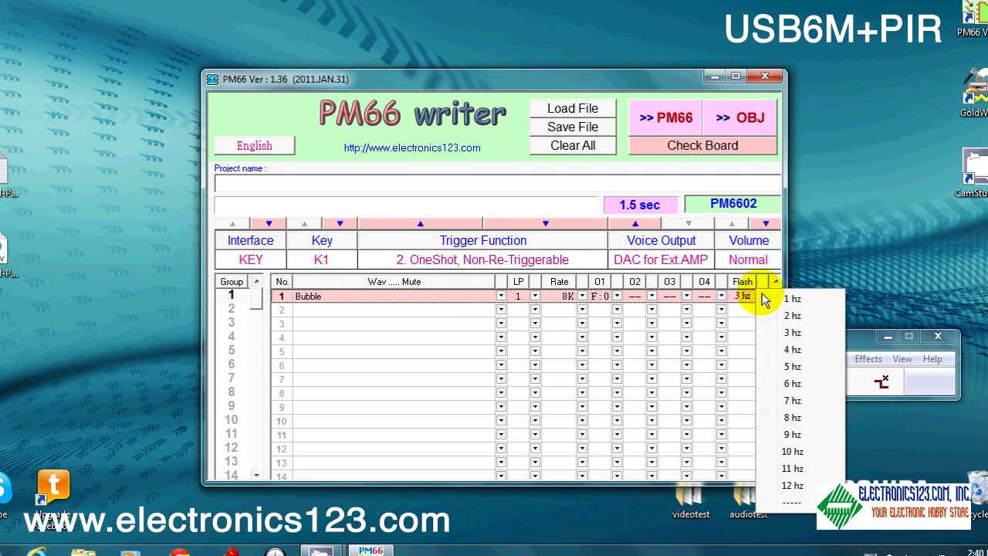
left_click(794, 367)
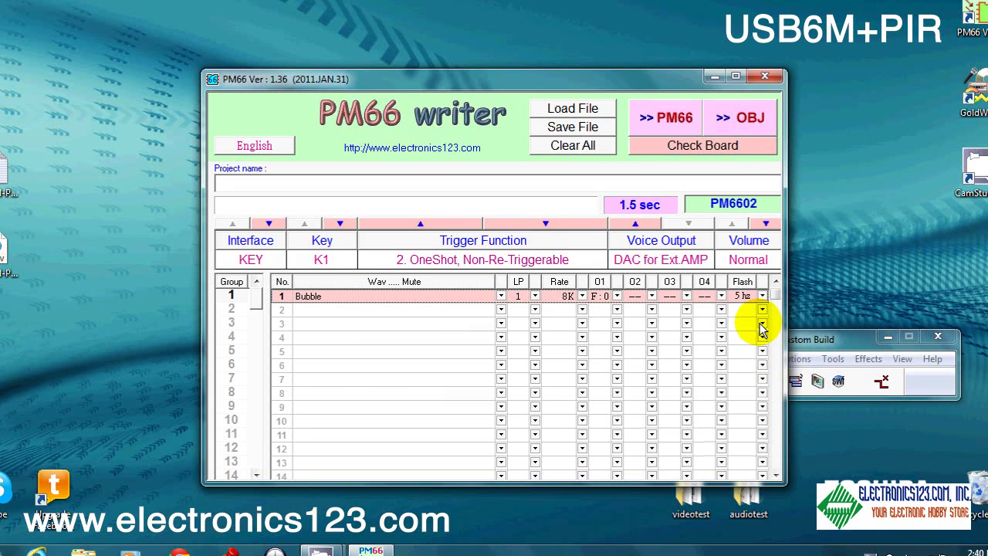
left_click(616, 297)
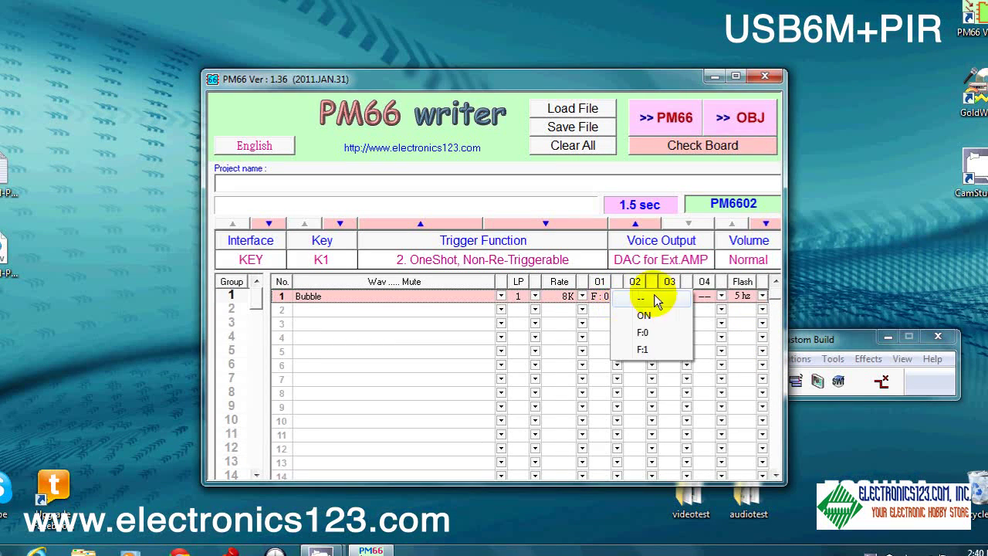
left_click(653, 301)
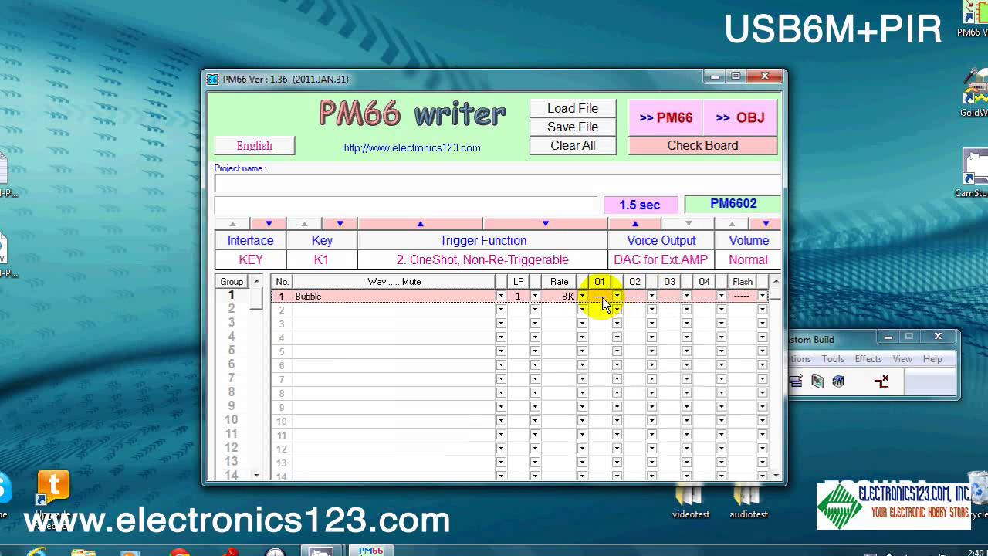
left_click(486, 309)
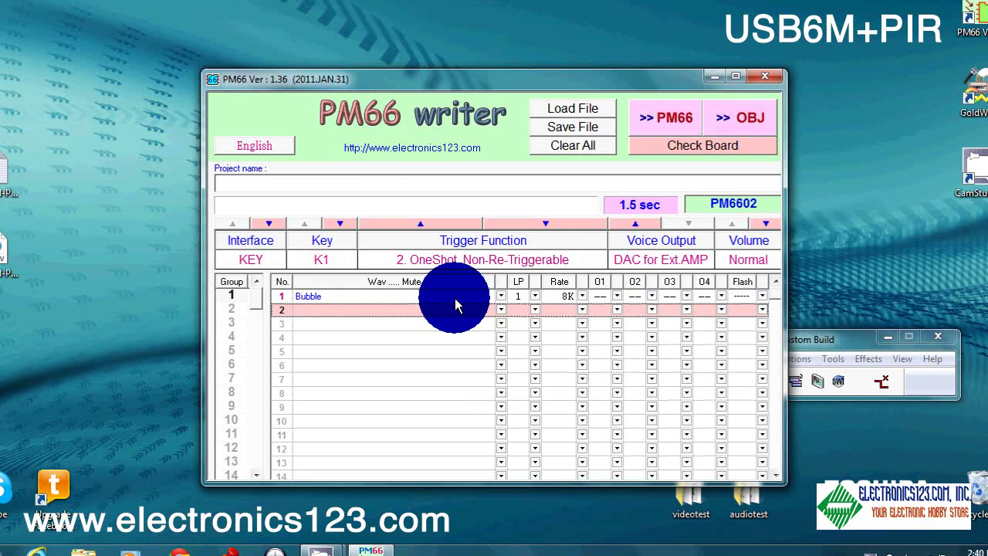
Add the DOORBELL wav to line 1 of key K2 and set its trigger function to OneShot, Non-Re-Triggerable
left_click(340, 223)
right_click(500, 295)
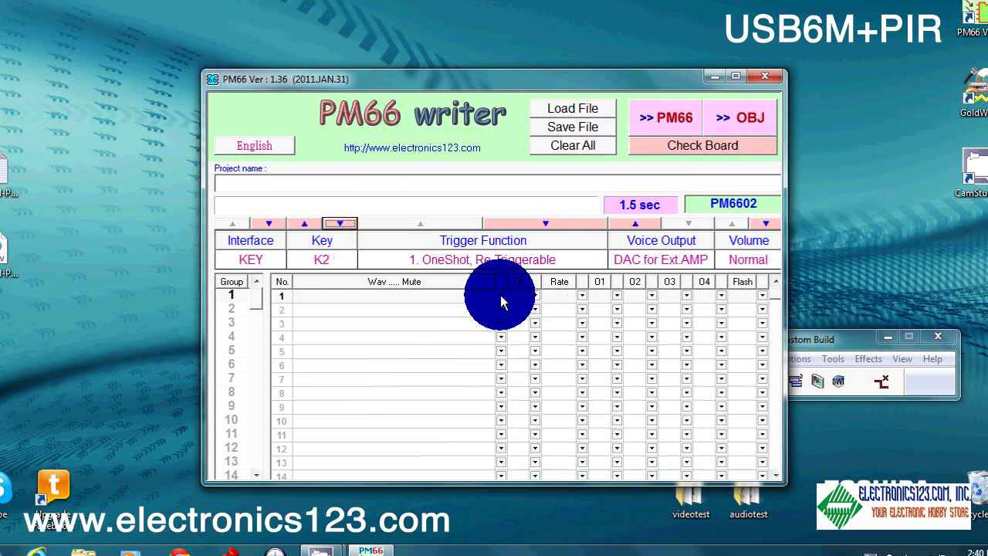
left_click(557, 324)
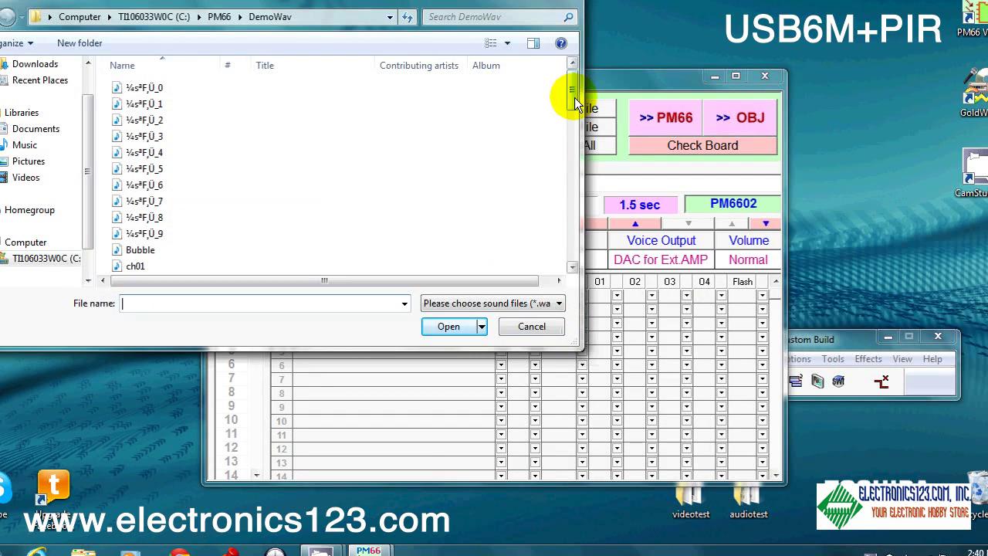
left_click_drag(574, 98, 571, 188)
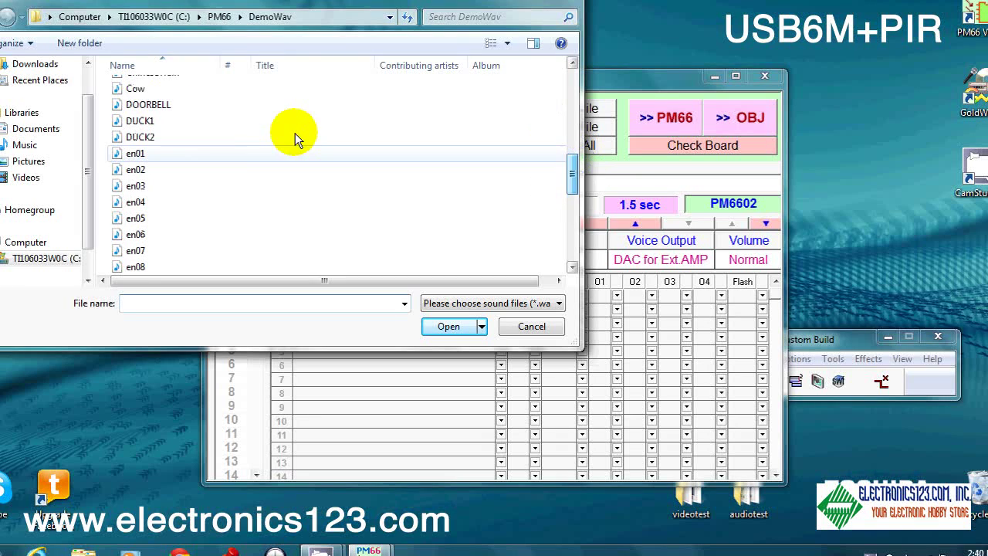
left_click(177, 106)
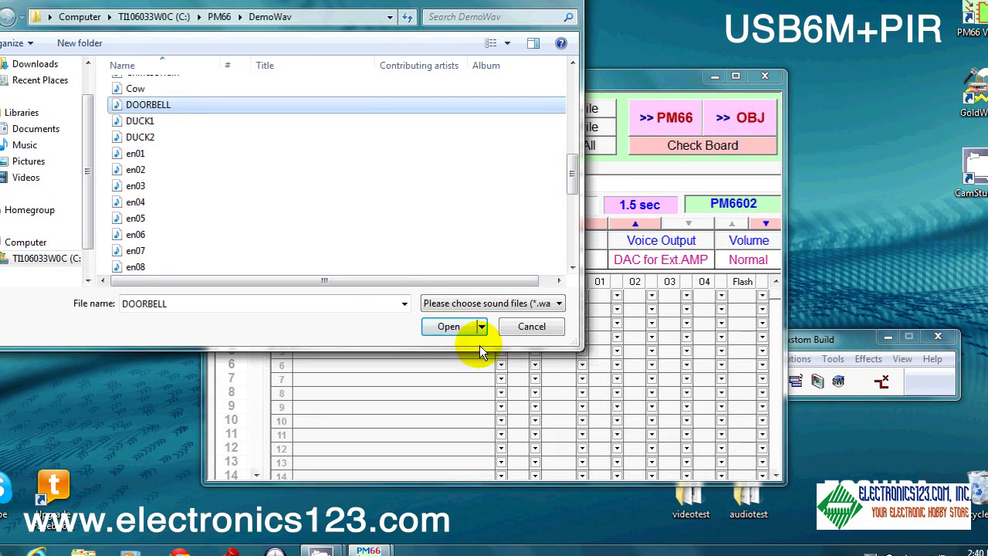
left_click(449, 327)
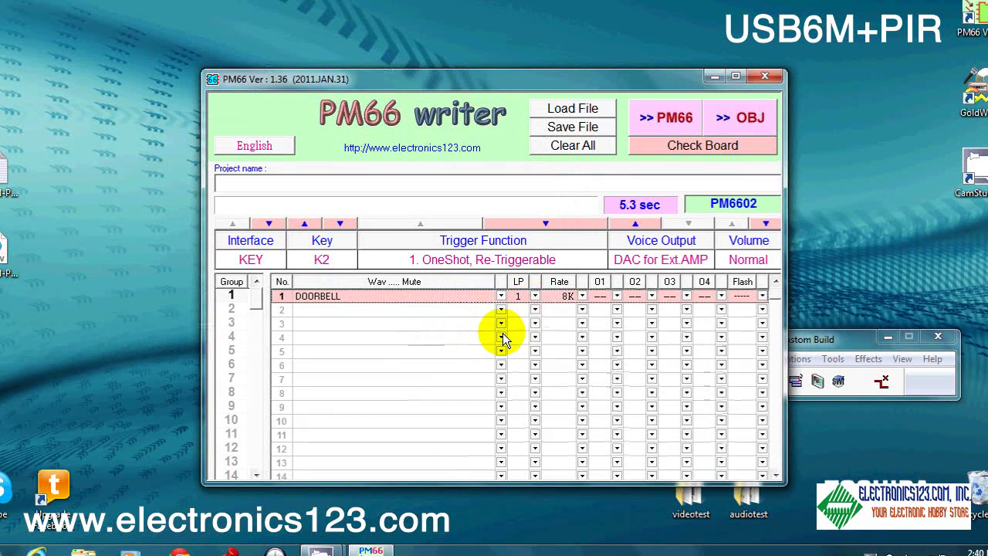
left_click(553, 226)
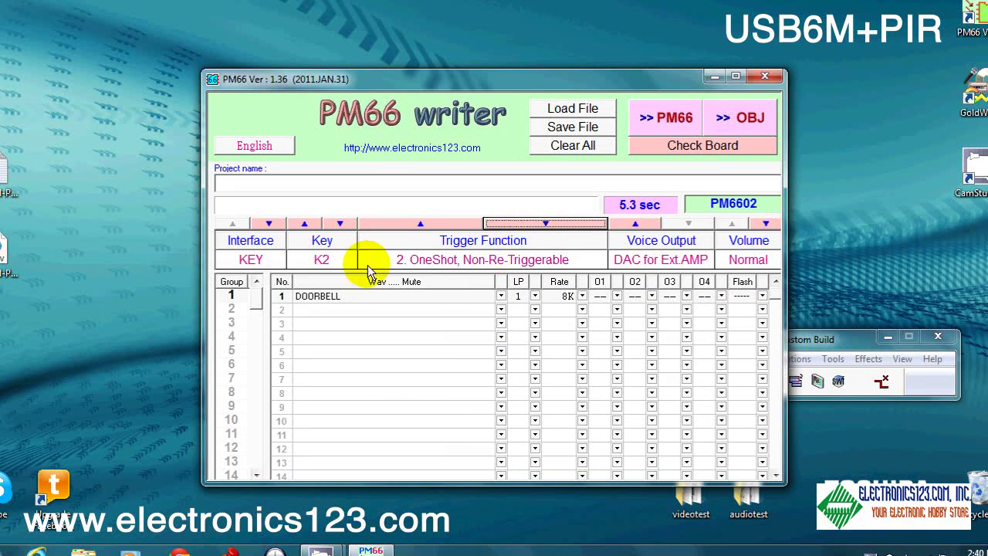
Add the Horn wav to line 1 of key K3 and set its trigger function to OneShot, Non-Re-Triggerable
left_click(340, 224)
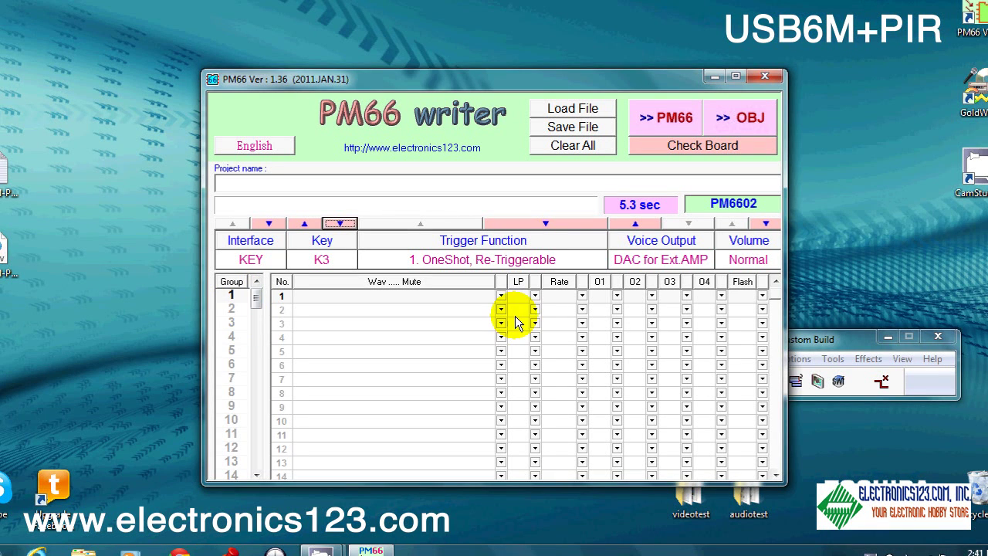
left_click(501, 296)
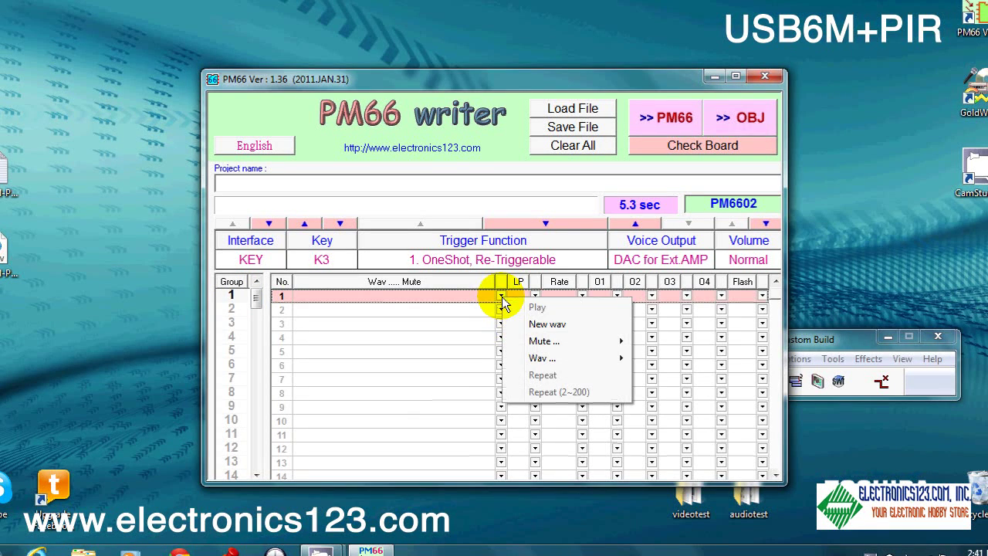
left_click(532, 326)
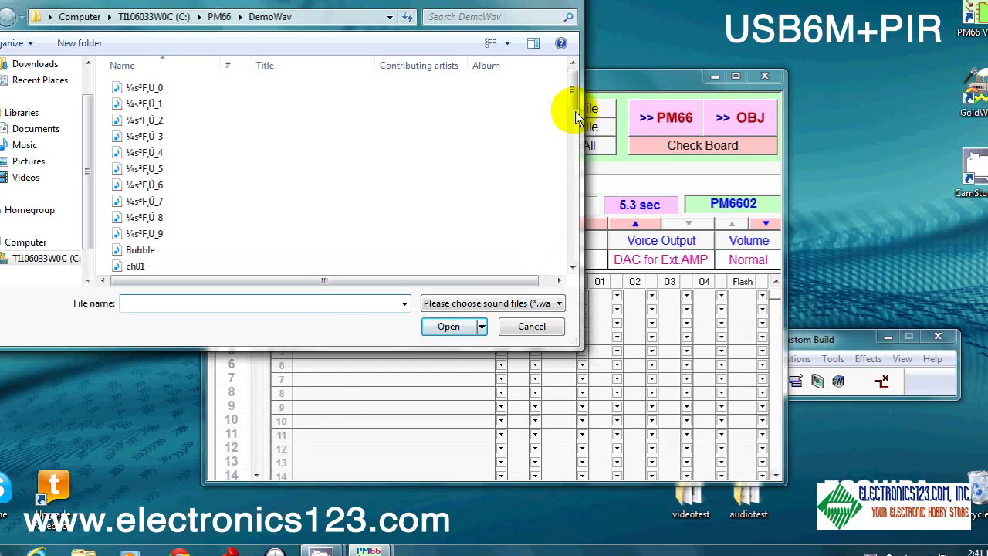
left_click_drag(571, 100, 510, 217)
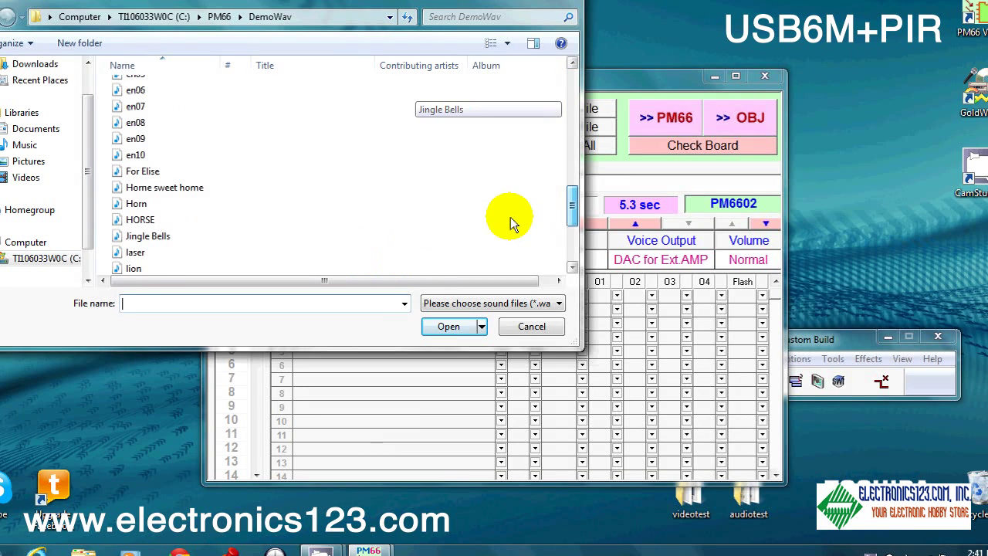
left_click(218, 204)
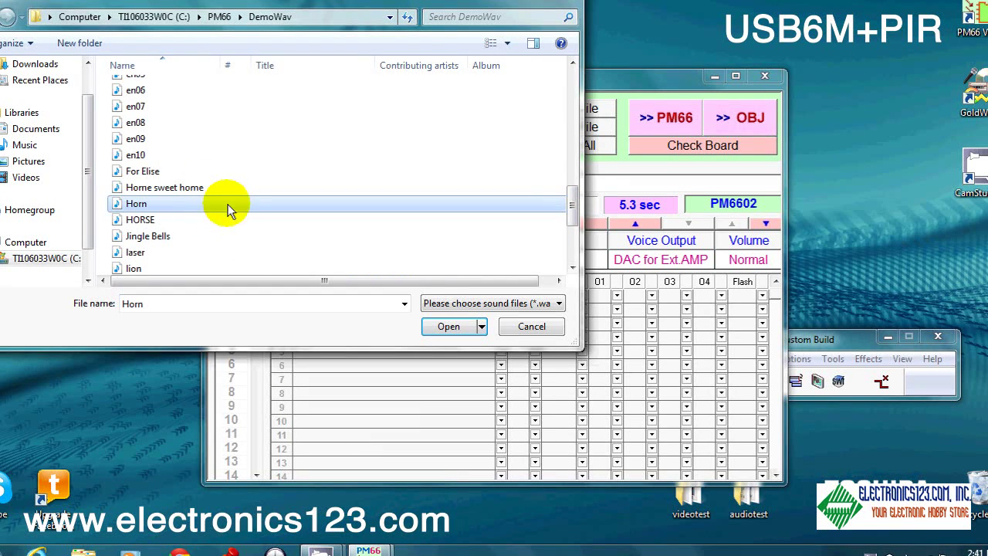
left_click(449, 325)
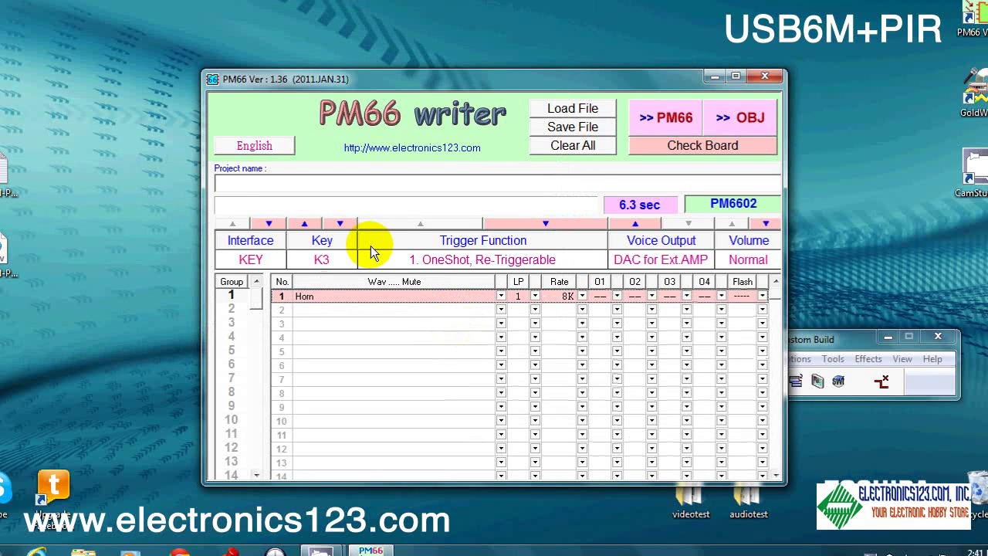
left_click(569, 225)
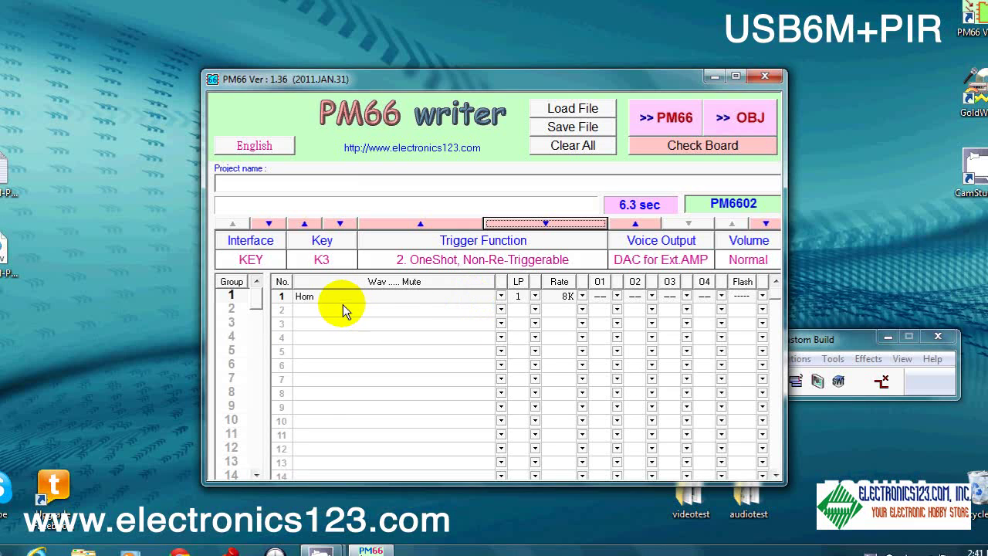
Add the HORSE wav to line 1 of group 2 on key K3 and compare it with group 1
left_click(240, 309)
left_click(241, 310)
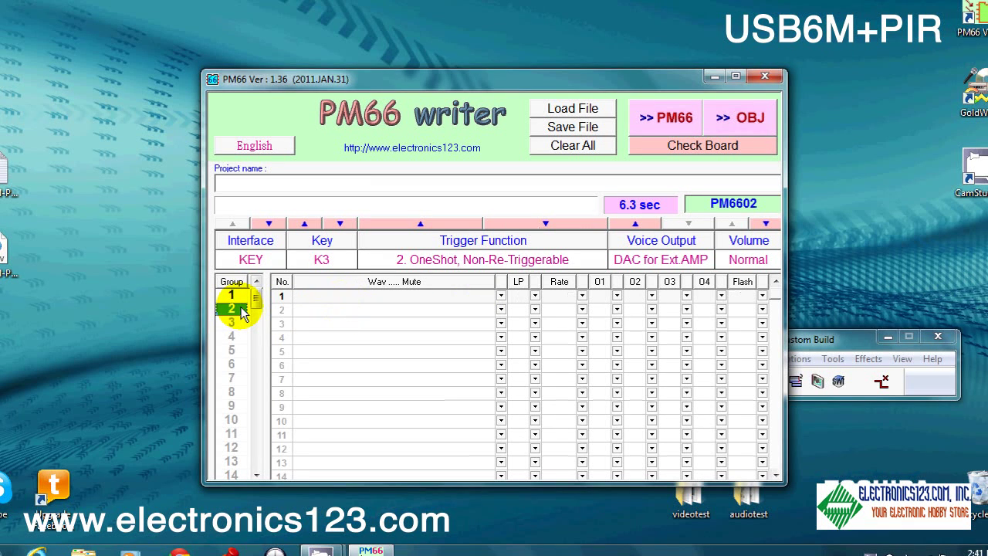
left_click(500, 296)
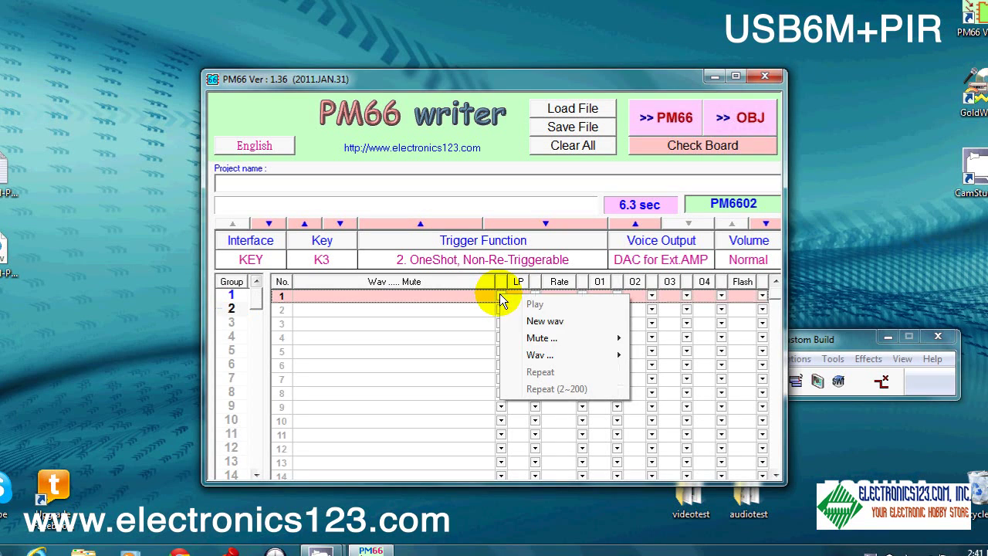
left_click(555, 322)
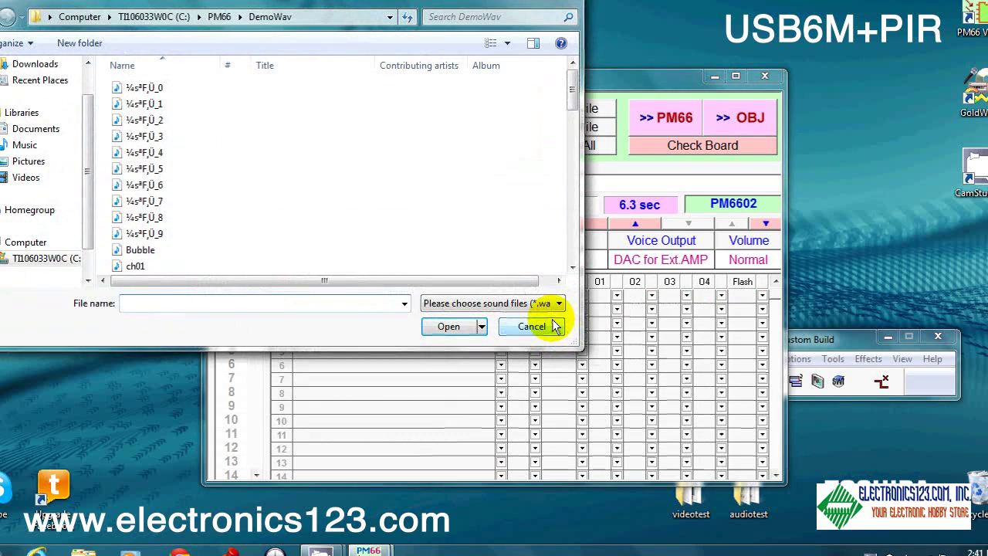
left_click_drag(565, 109, 575, 221)
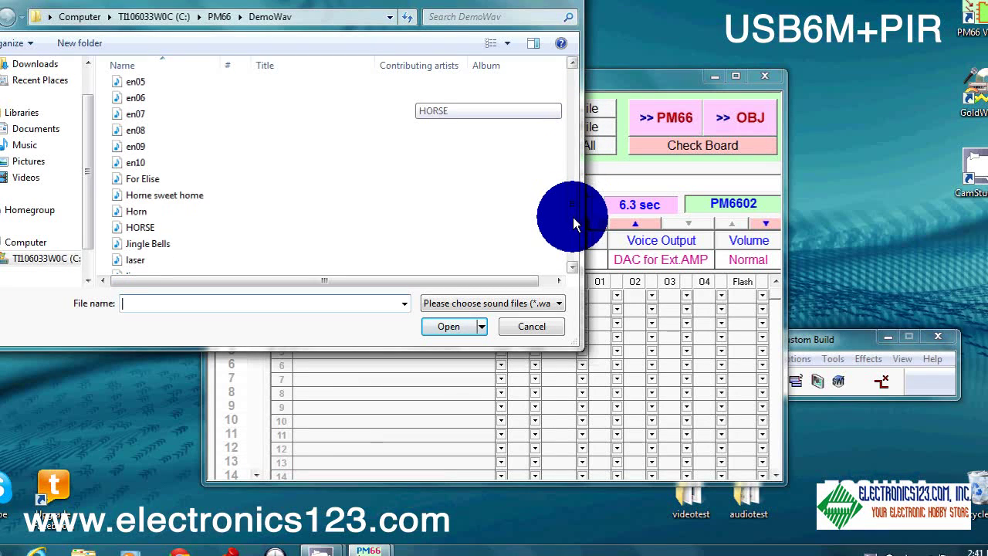
left_click(232, 227)
left_click(447, 326)
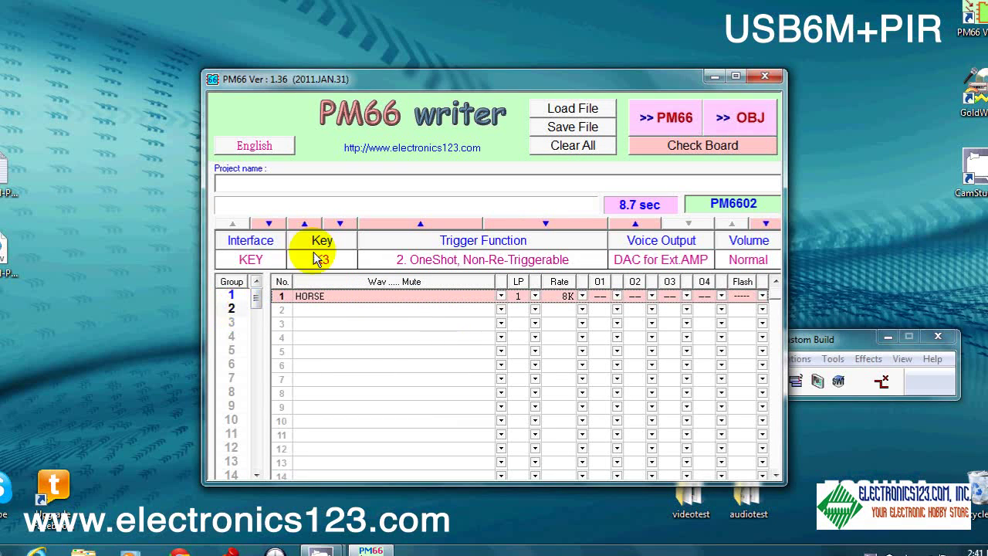
left_click(233, 296)
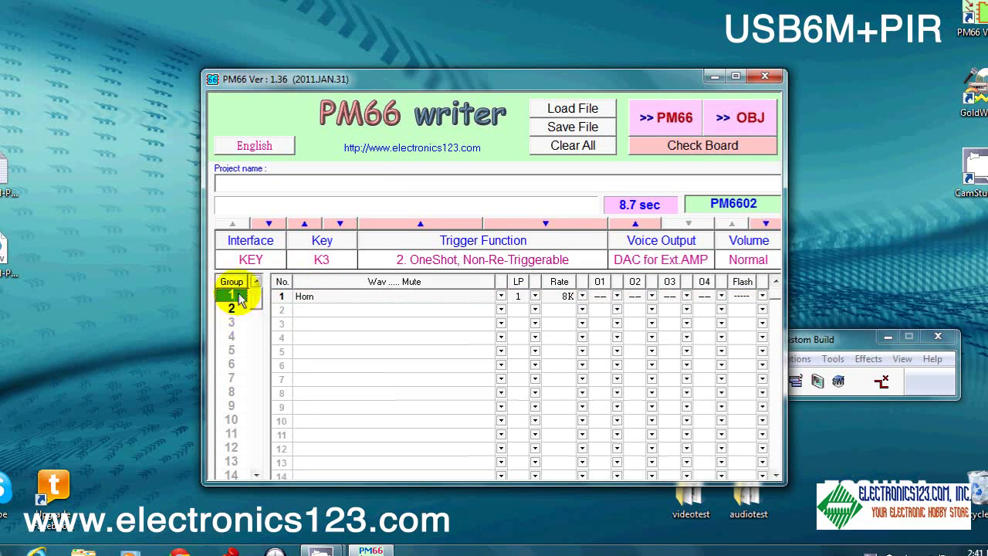
left_click(239, 310)
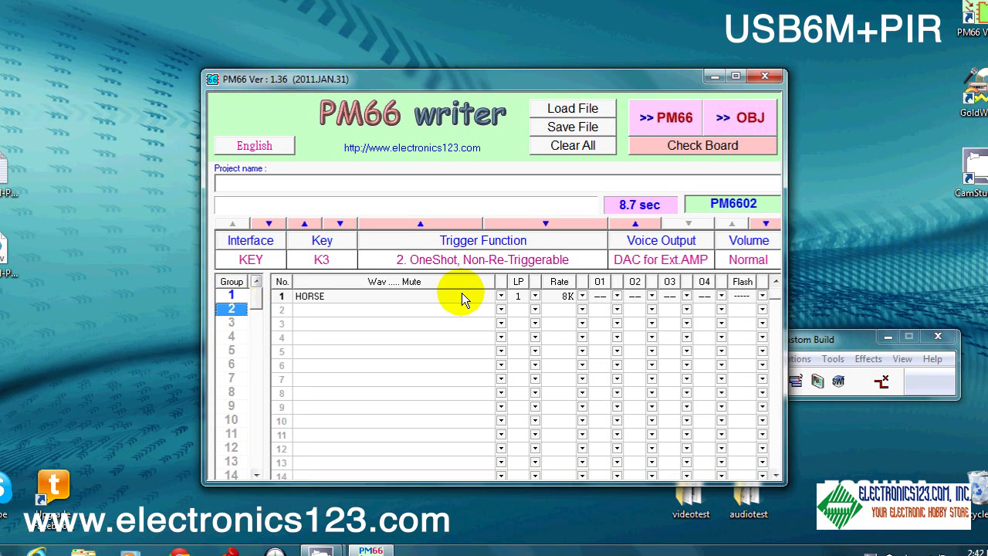
Set key K4's trigger function to OneShot, Non-Re-Triggerable and add the lion wav to its line 1
left_click(340, 224)
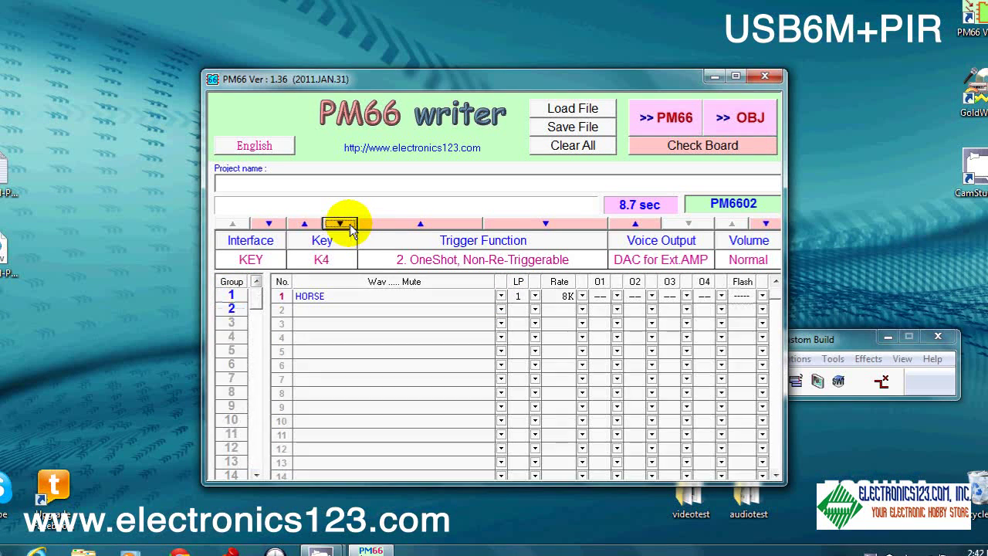
left_click(540, 224)
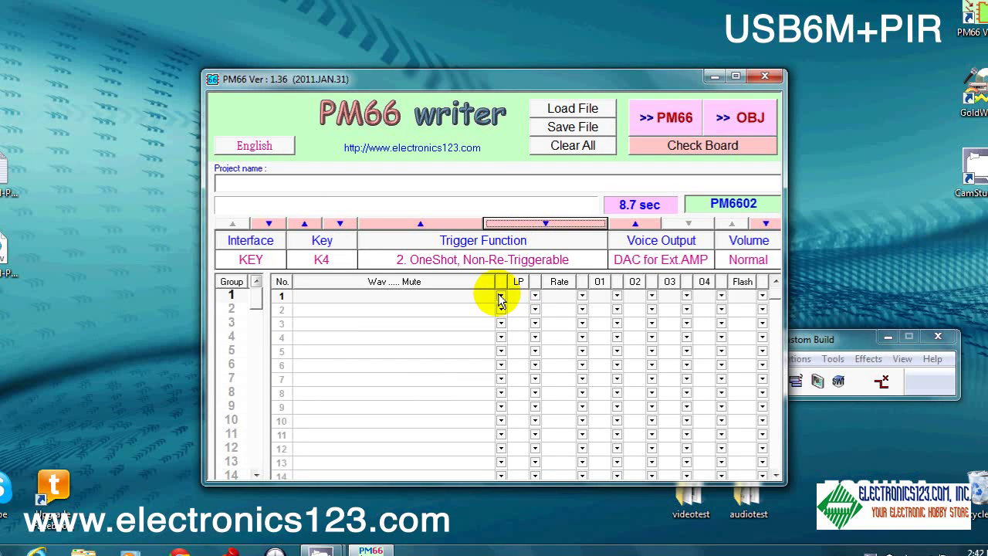
right_click(499, 296)
left_click(530, 327)
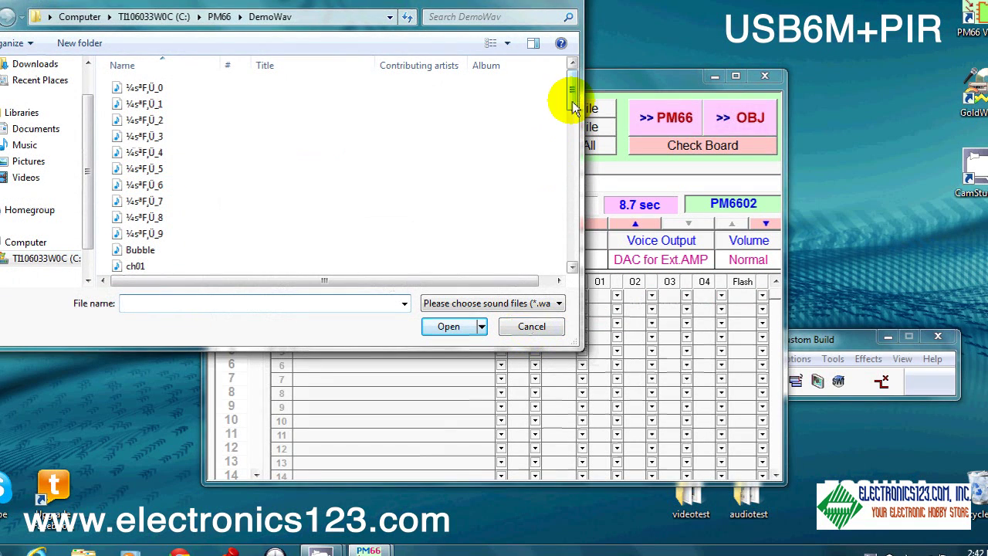
left_click_drag(569, 100, 569, 231)
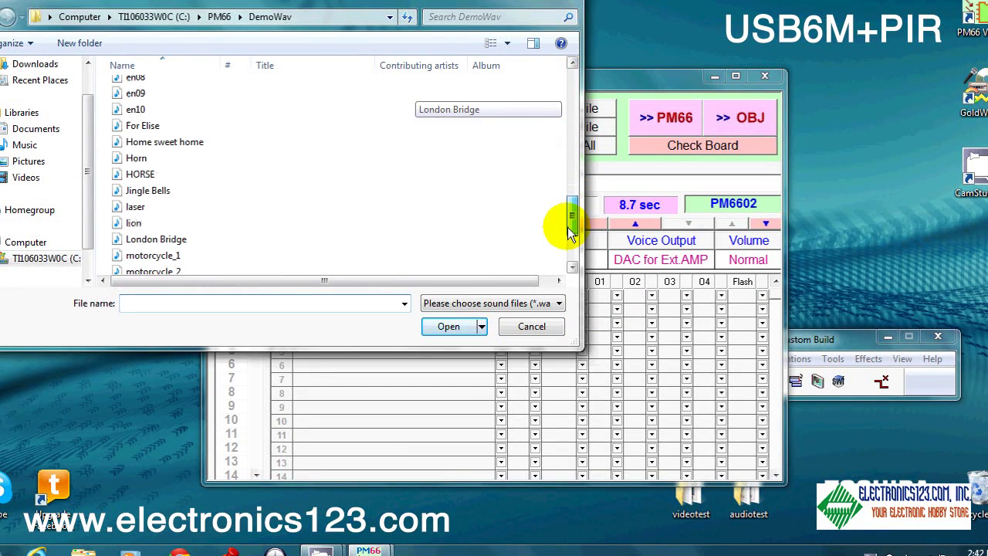
left_click(218, 224)
left_click(442, 326)
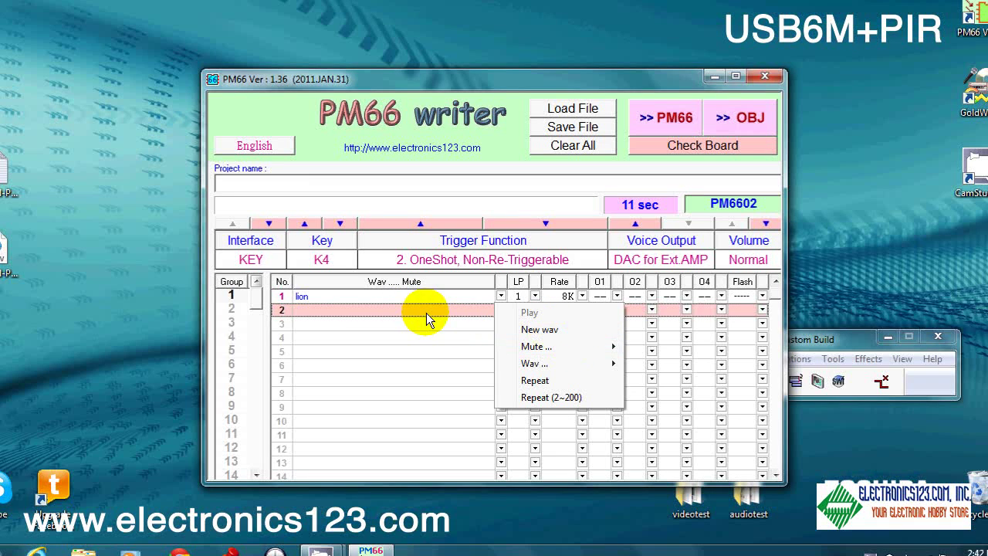
Add the motorcycle_1 wav from the DemoWav folder to line 2 of key K4
left_click(538, 330)
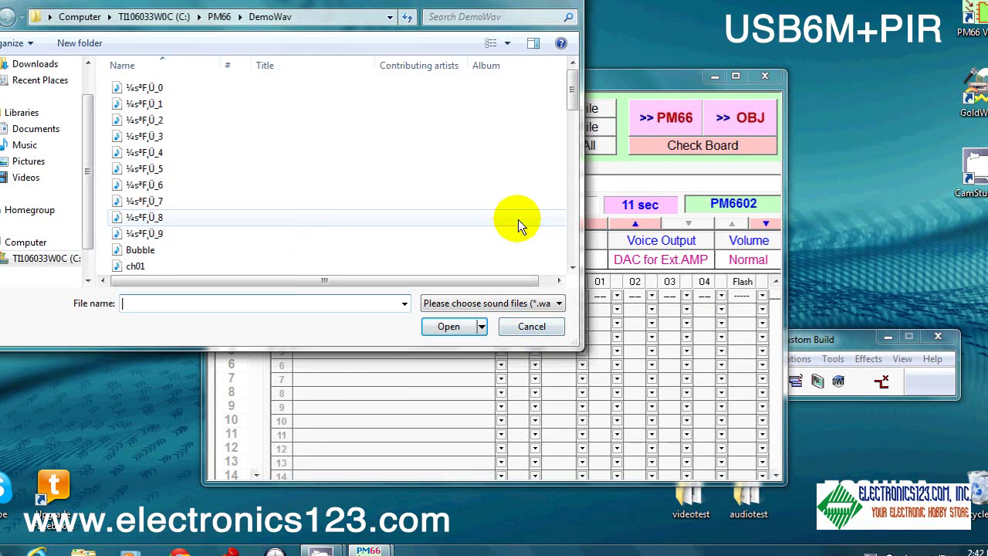
left_click_drag(572, 101, 562, 237)
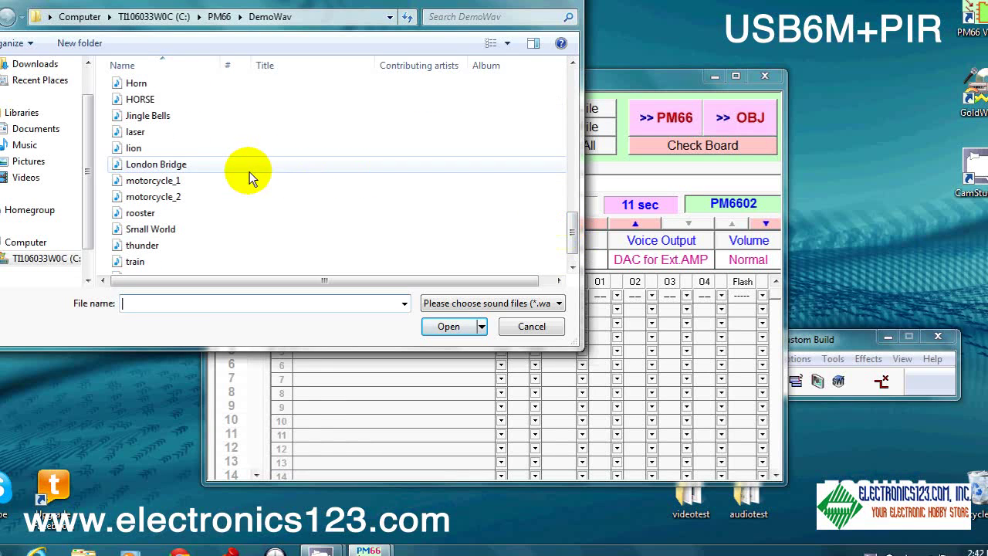
left_click(222, 182)
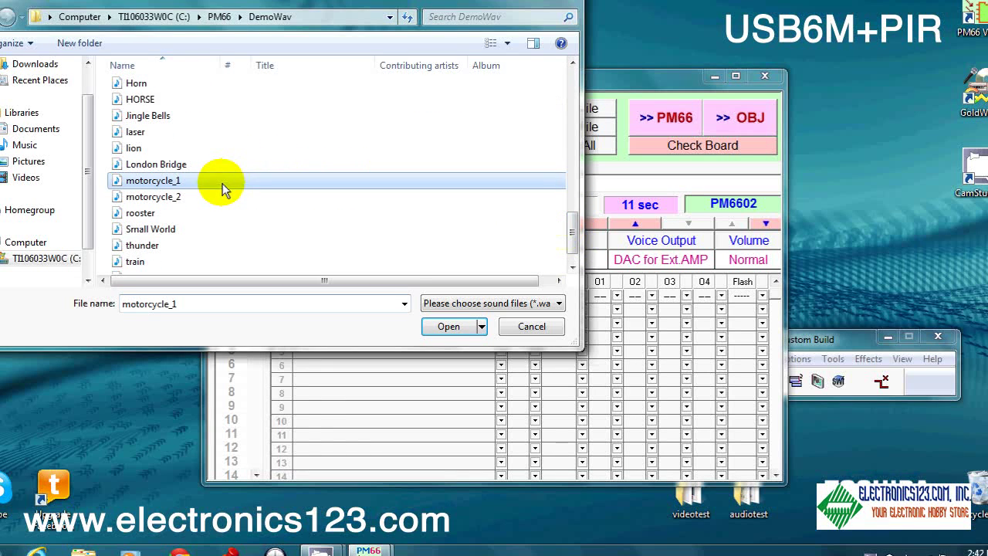
left_click(449, 327)
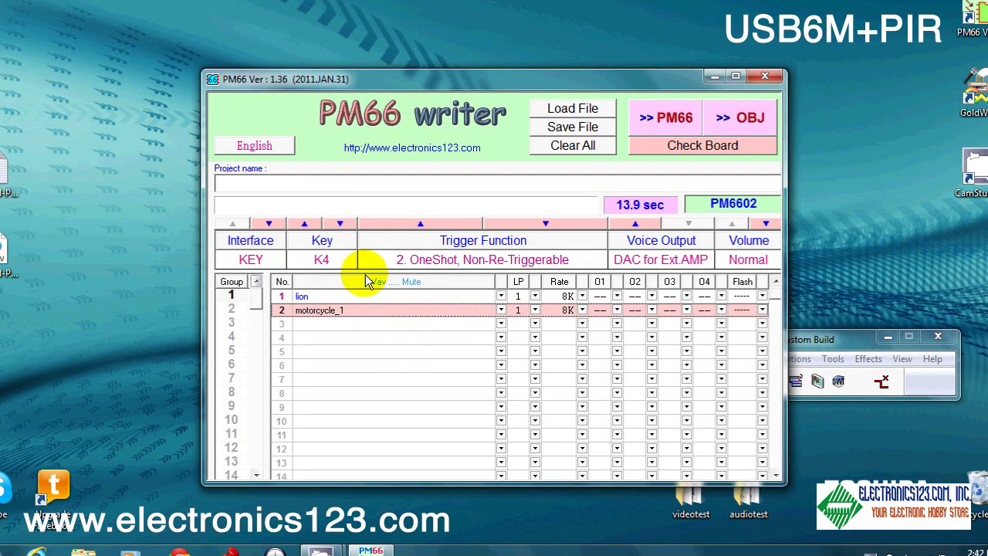
Add the rooster wav from the DemoWav folder to line 1 of key K5
left_click(341, 224)
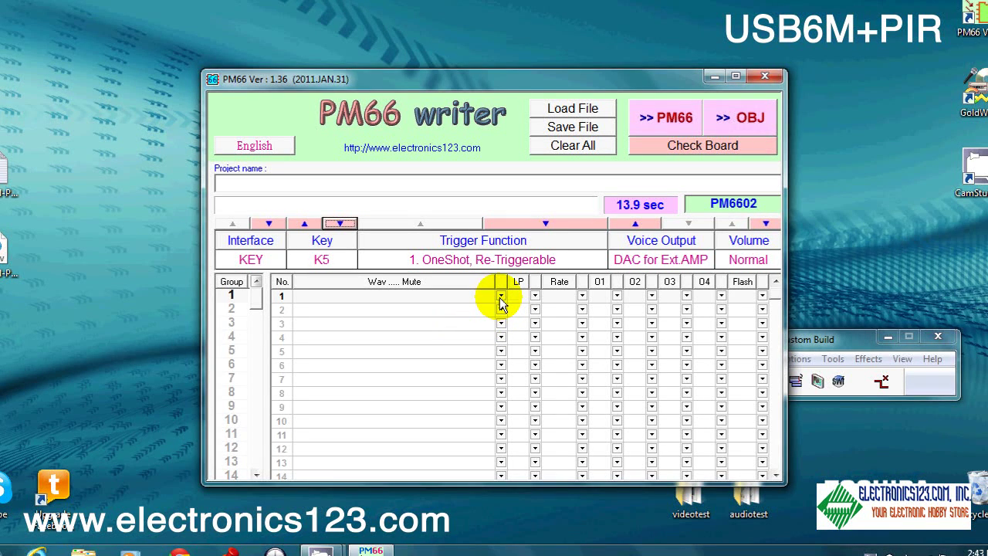
left_click(499, 297)
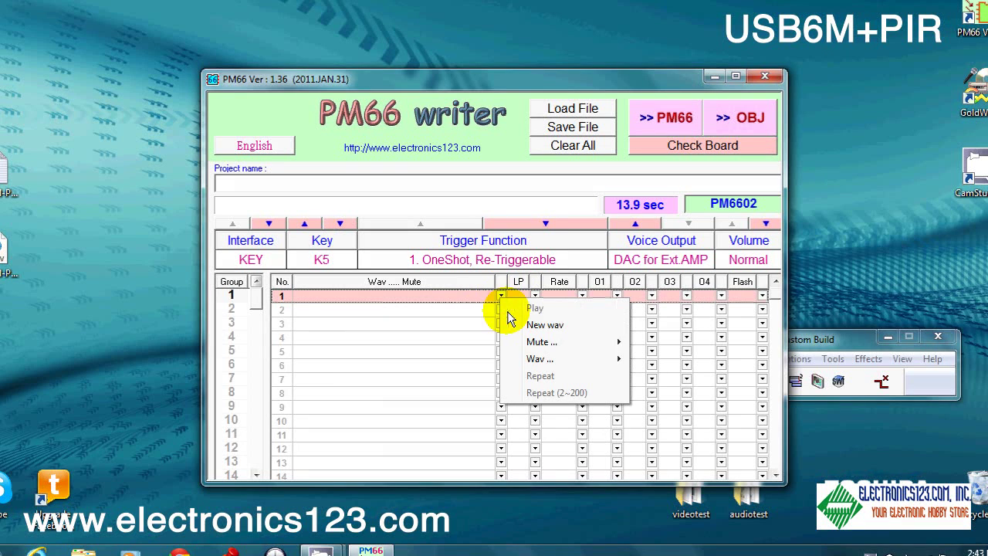
left_click(544, 325)
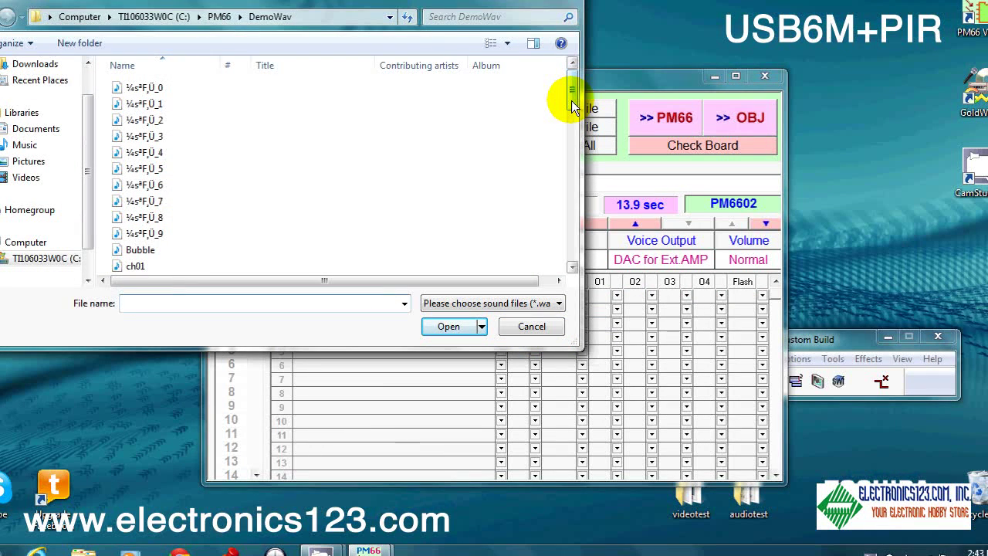
left_click_drag(571, 108, 572, 251)
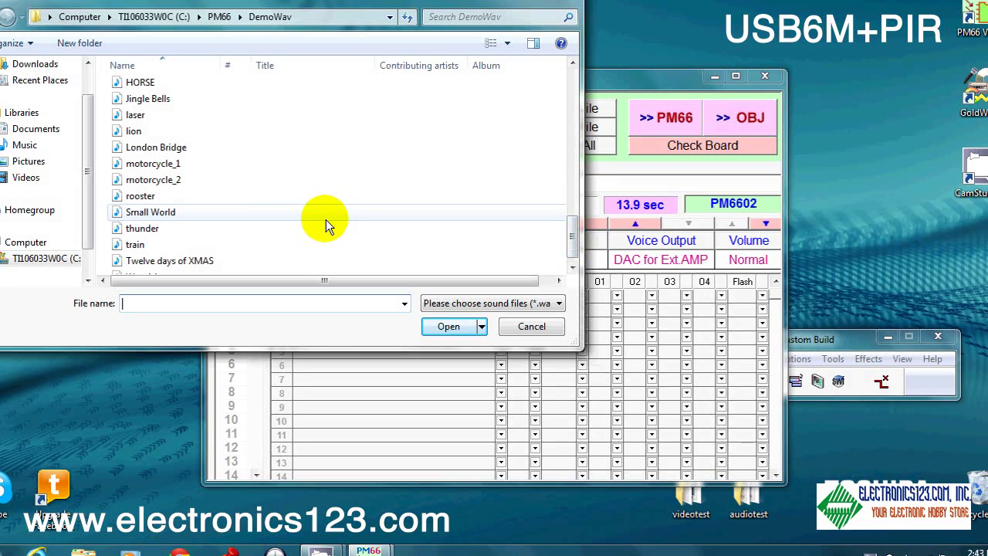
left_click(258, 200)
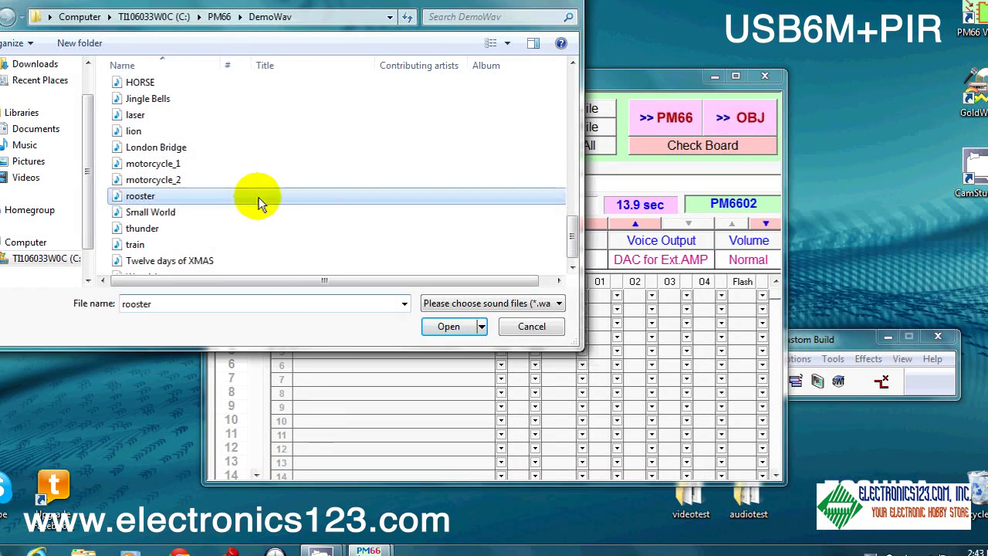
left_click(446, 325)
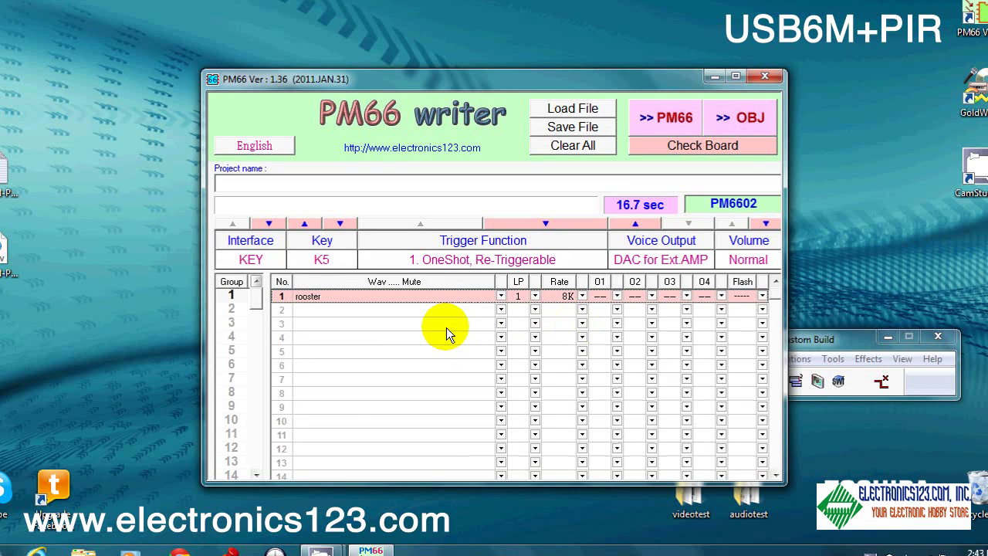
Write the configured sounds to the PM66 board and decline writing another board
left_click(661, 124)
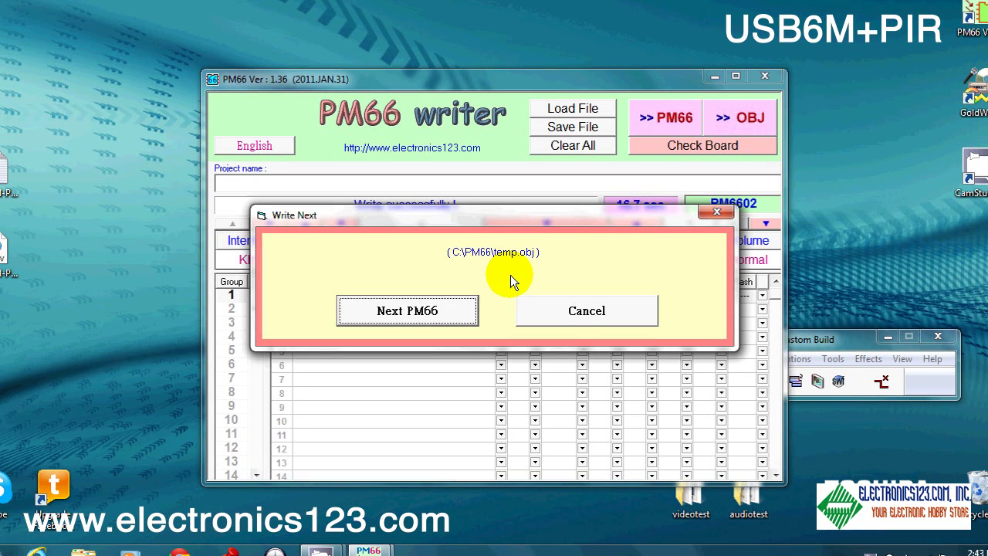
left_click(562, 309)
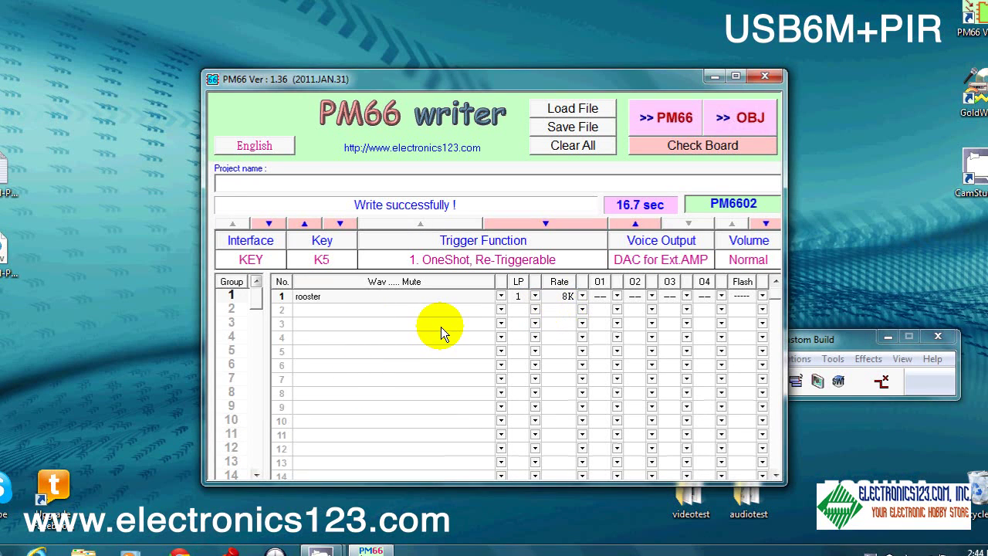